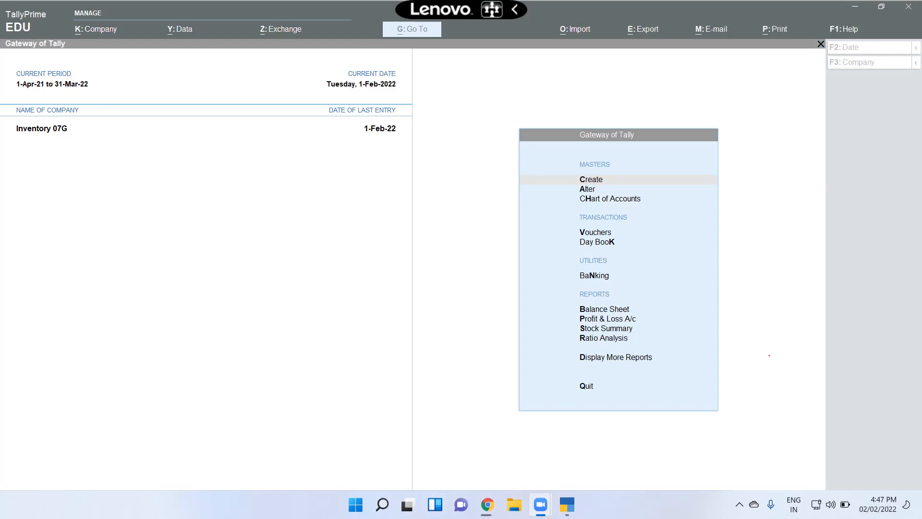
- Review the accounting, inventory and taxation settings in the company features of Inventory 07G
{"action": "left_click", "coordinate": [434, 217]}
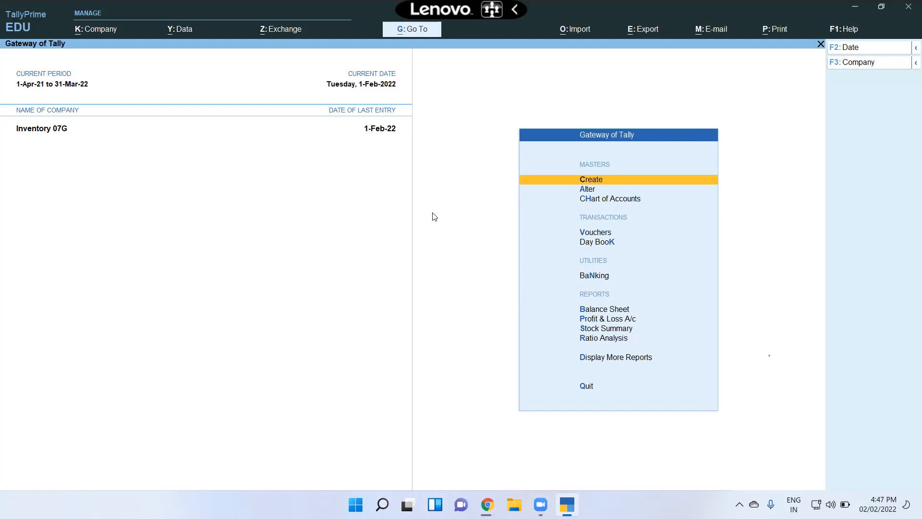
{"action": "key", "text": "F11"}
{"action": "key", "text": "Up"}
{"action": "key", "text": "Down"}
{"action": "key", "text": "Return"}
{"action": "key", "text": "Up"}
{"action": "key", "text": "Down"}
{"action": "key", "text": "Return"}
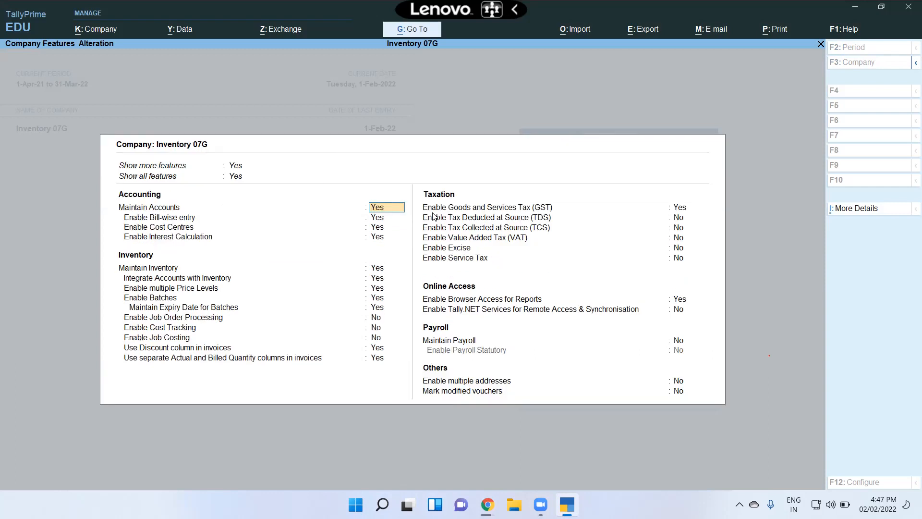
{"action": "key", "text": "BackSpace"}
{"action": "key", "text": "Escape"}
- Start a payment voucher and change its voucher mode to Double Entry
{"action": "key", "text": "Down"}
{"action": "key", "text": "Down"}
{"action": "key", "text": "Down"}
{"action": "key", "text": "Down"}
{"action": "key", "text": "Up"}
{"action": "key", "text": "Return"}
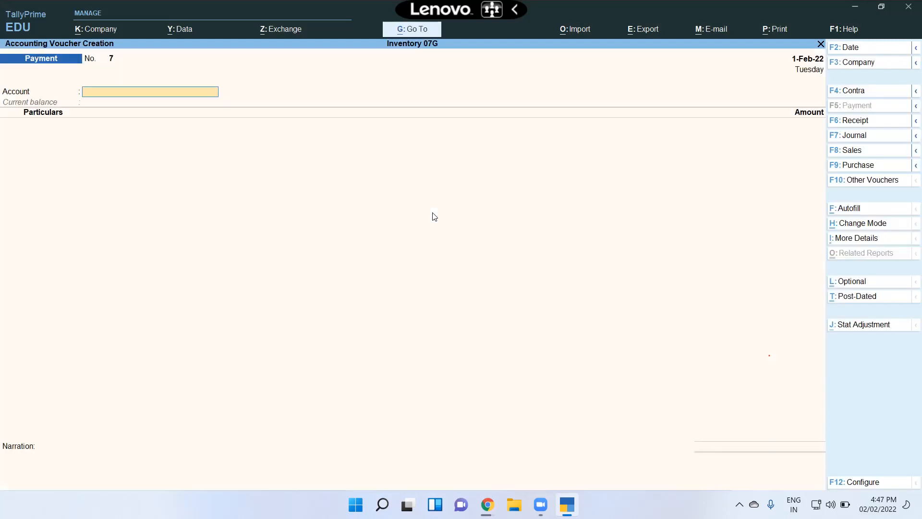
{"action": "key", "text": "ctrl"}
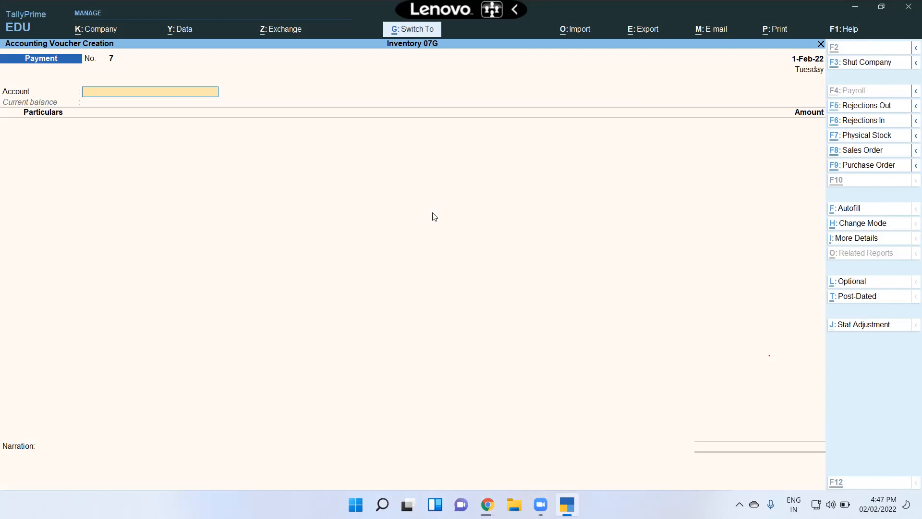
{"action": "key", "text": "ctrl+h"}
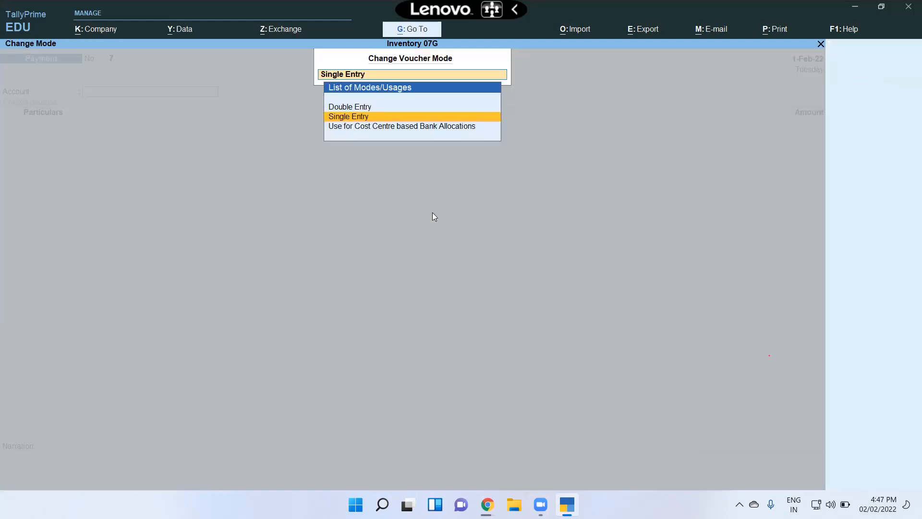
{"action": "key", "text": "Return"}
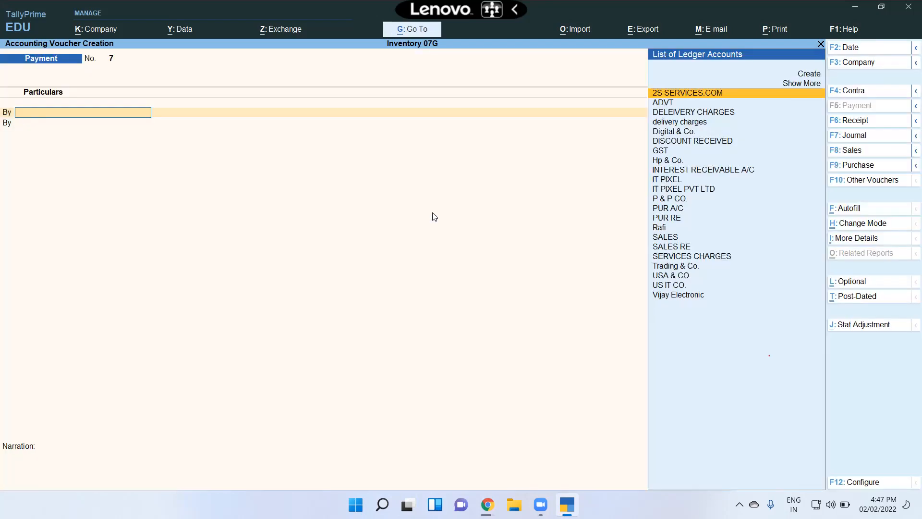
- Configure voucher entry to use Cr/Dr instead of To/By
{"action": "key", "text": "F12"}
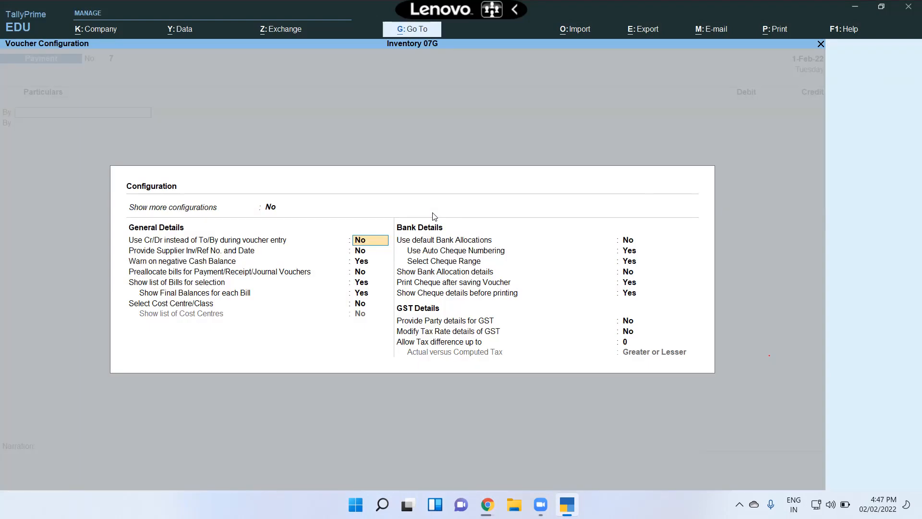
{"action": "key", "text": "Up"}
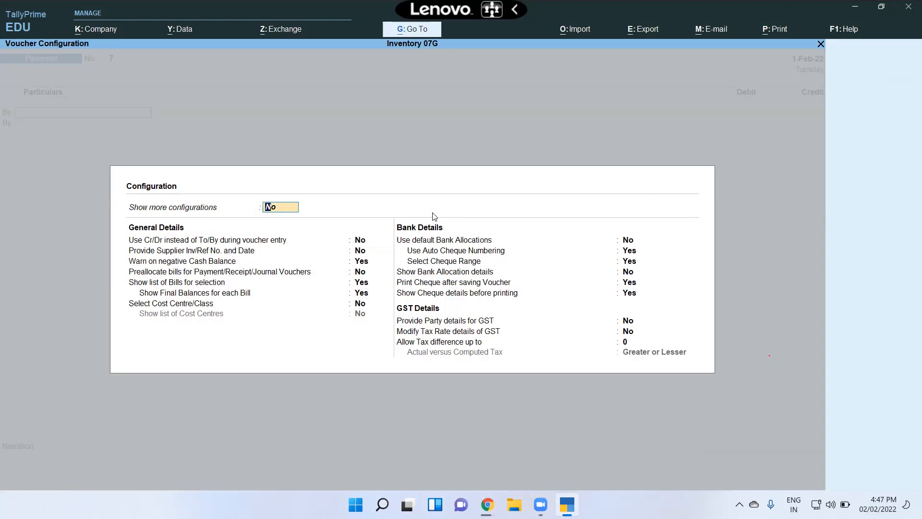
{"action": "key", "text": "Return"}
{"action": "key", "text": "y"}
{"action": "key", "text": "Return"}
{"action": "key", "text": "ctrl+a"}
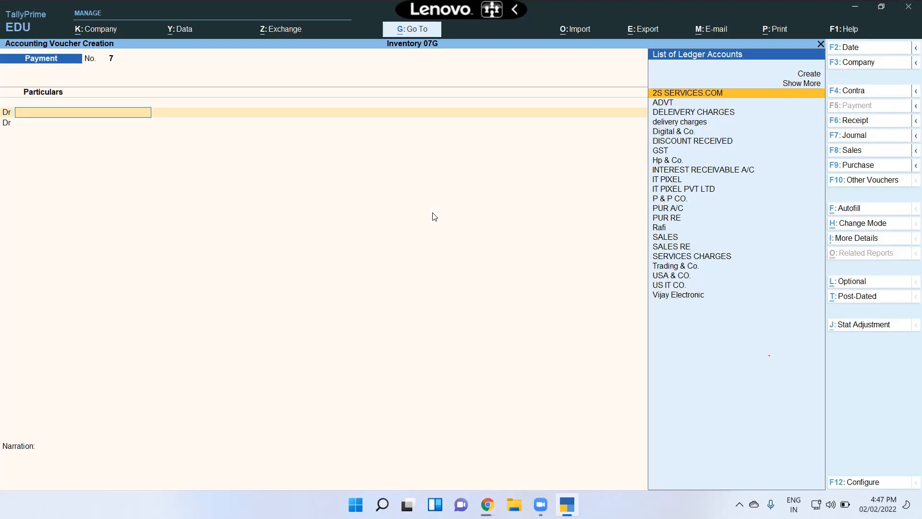
- Switch to a journal voucher and create a Rent ledger under Indirect Expenses for the debit line
{"action": "key", "text": "F7"}
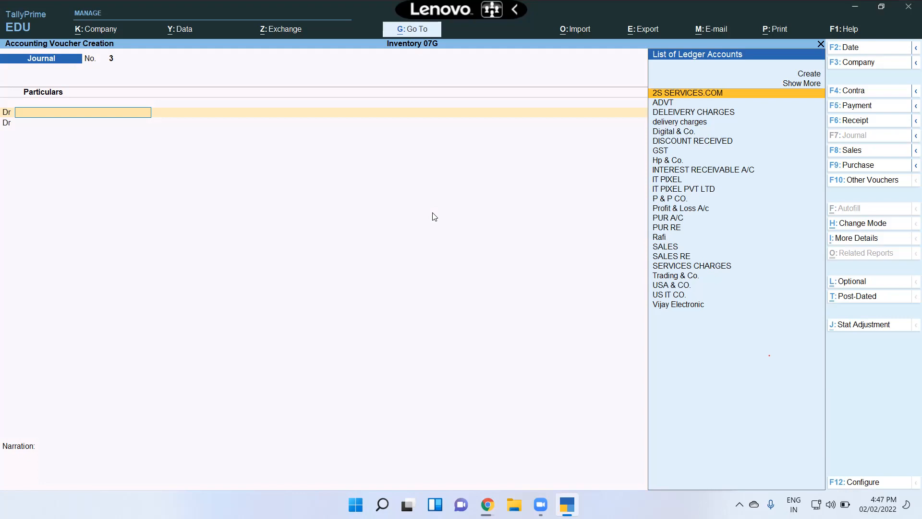
{"action": "key", "text": "ctrl"}
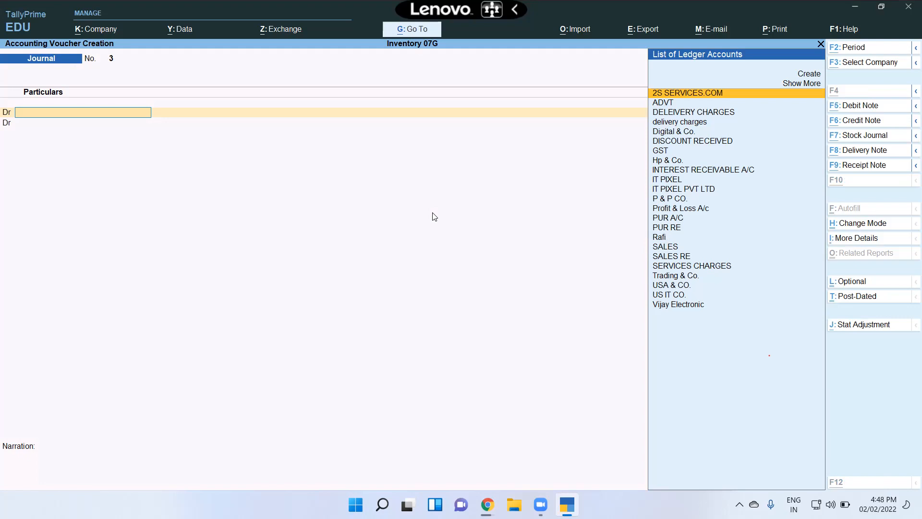
{"action": "key", "text": "alt+c"}
{"action": "type", "text": "Ren"}
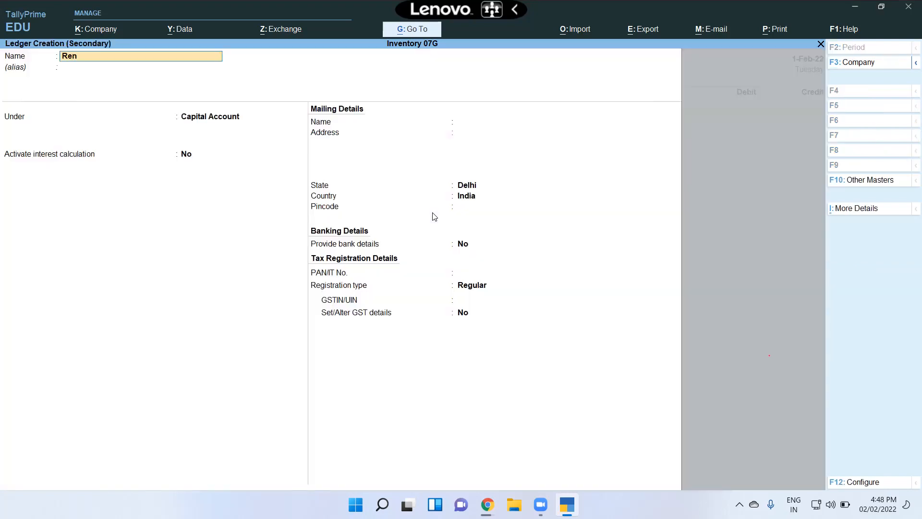
{"action": "key", "text": "Return"}
{"action": "key", "text": "Return"}
{"action": "type", "text": "In"}
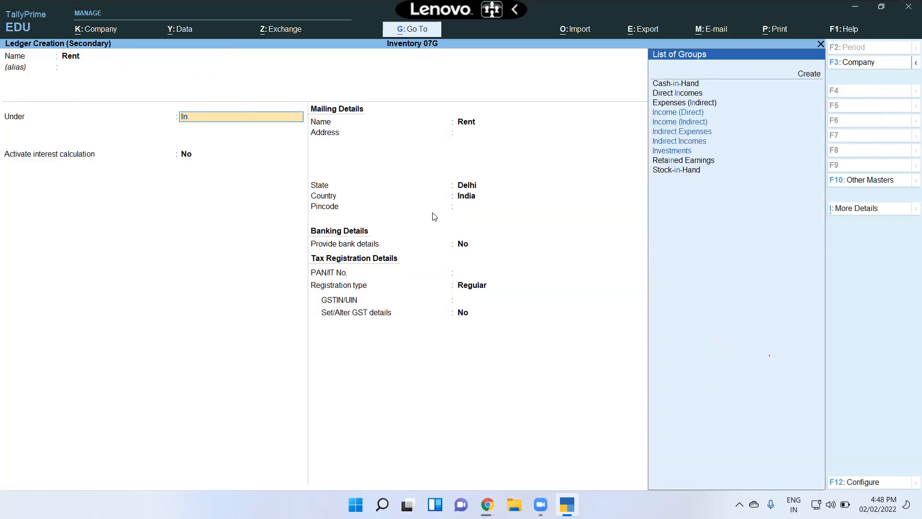
{"action": "key", "text": "Return"}
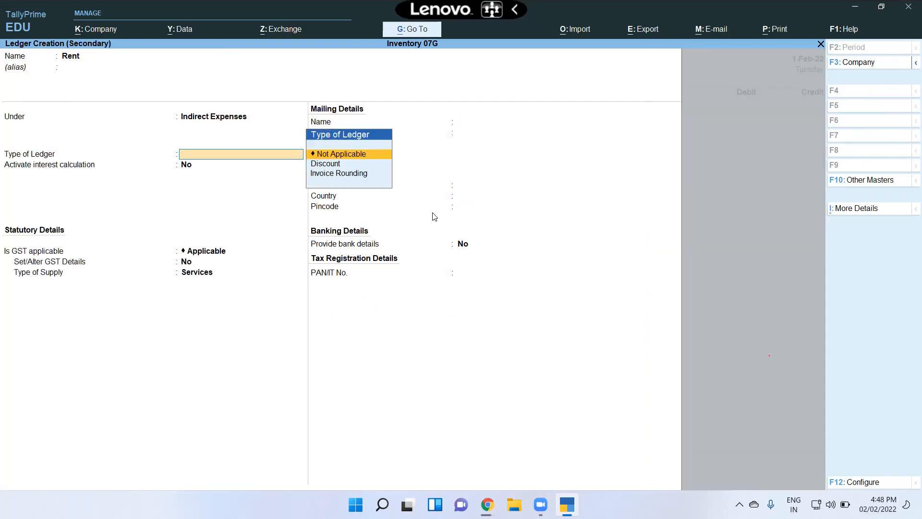
{"action": "key", "text": "Return"}
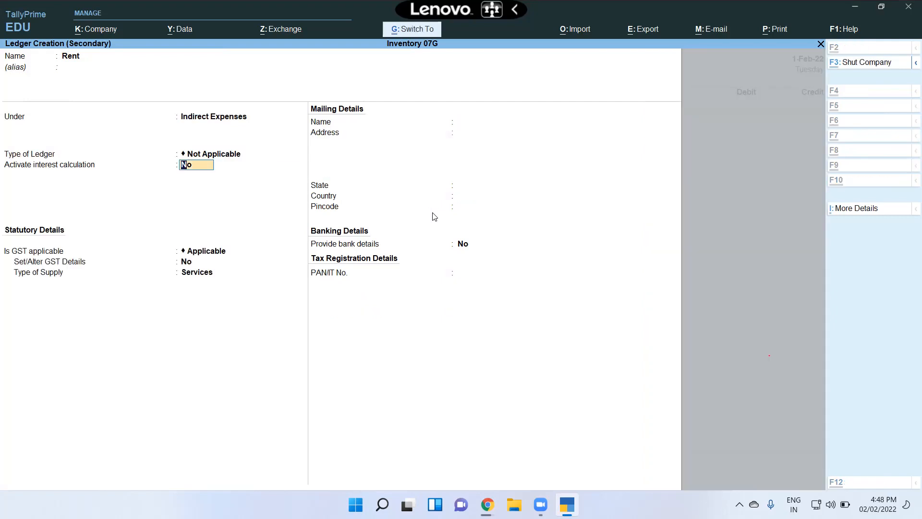
{"action": "key", "text": "ctrl+a"}
- Enter 50,000 as the debit amount for Rent
{"action": "type", "text": "500000"}
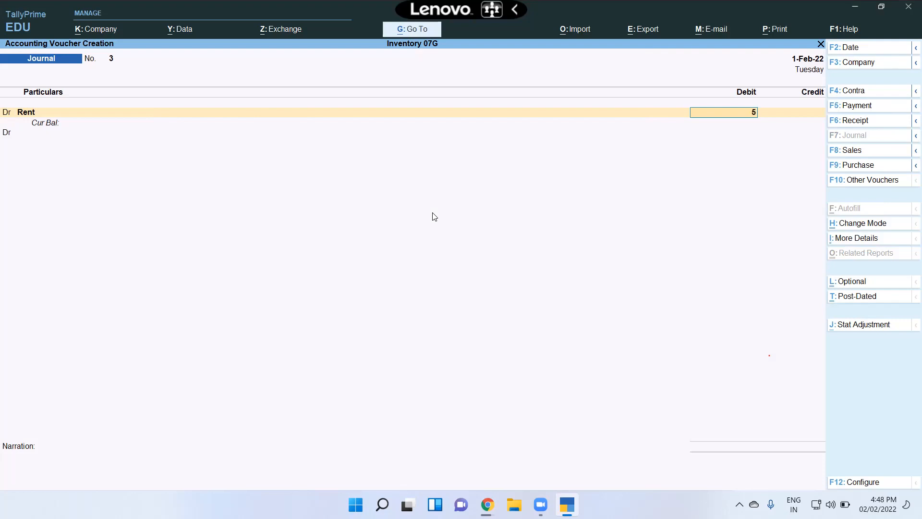
{"action": "key", "text": "BackSpace"}
{"action": "key", "text": "Return"}
{"action": "key", "text": "Escape"}
{"action": "key", "text": "Return"}
{"action": "key", "text": "Escape"}
- Open the Rent ledger for alteration, enable cost centres for ledgers in its configuration, and save the ledger
{"action": "key", "text": "shift+Tab"}
{"action": "key", "text": "ctrl+Return"}
{"action": "key", "text": "Return"}
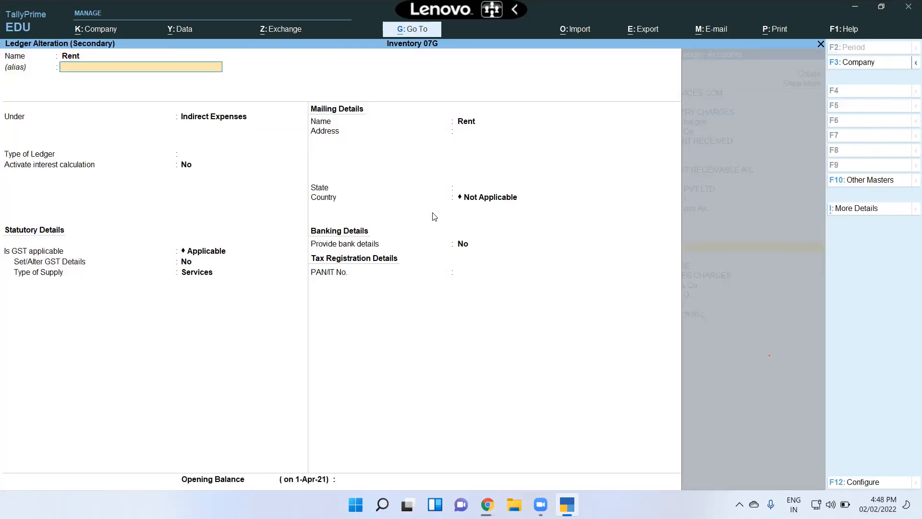
{"action": "key", "text": "Return"}
{"action": "key", "text": "Return"}
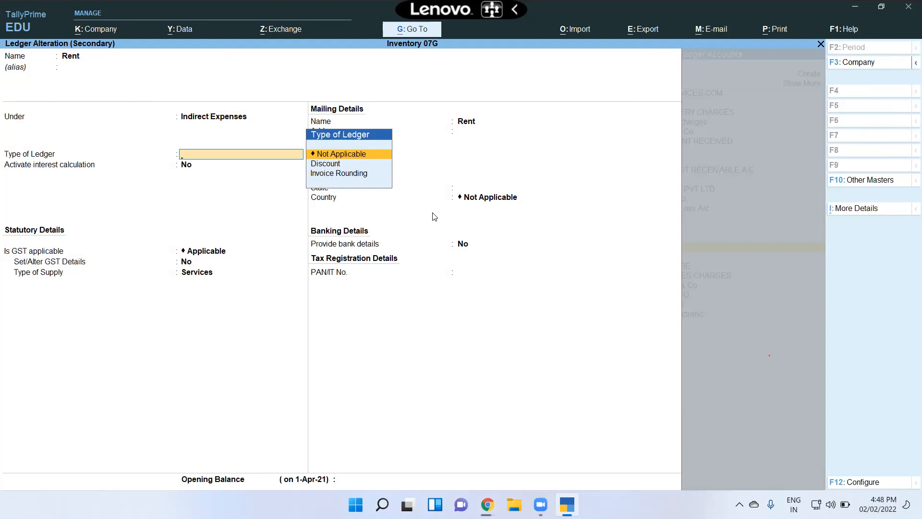
{"action": "key", "text": "F12"}
{"action": "key", "text": "Down"}
{"action": "key", "text": "Down"}
{"action": "key", "text": "Down"}
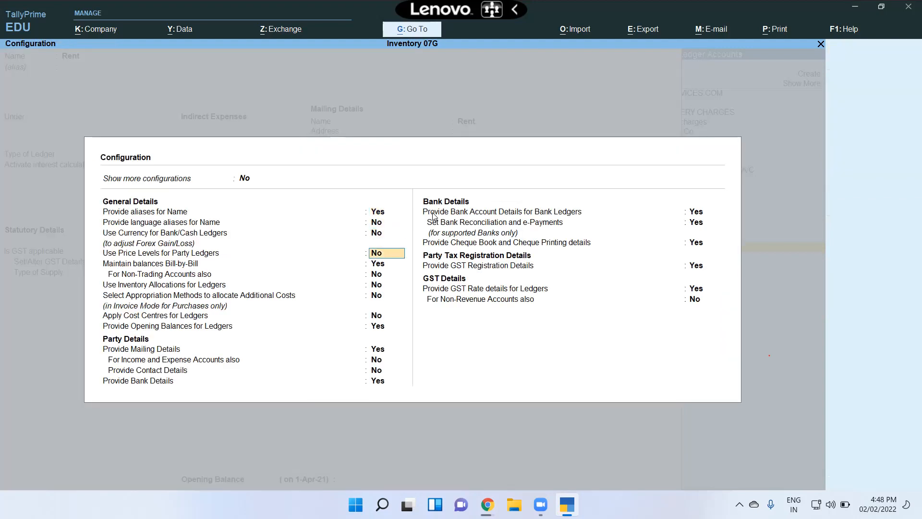
{"action": "key", "text": "Down"}
{"action": "key", "text": "Down"}
{"action": "key", "text": "Down"}
{"action": "key", "text": "Down"}
{"action": "key", "text": "Down"}
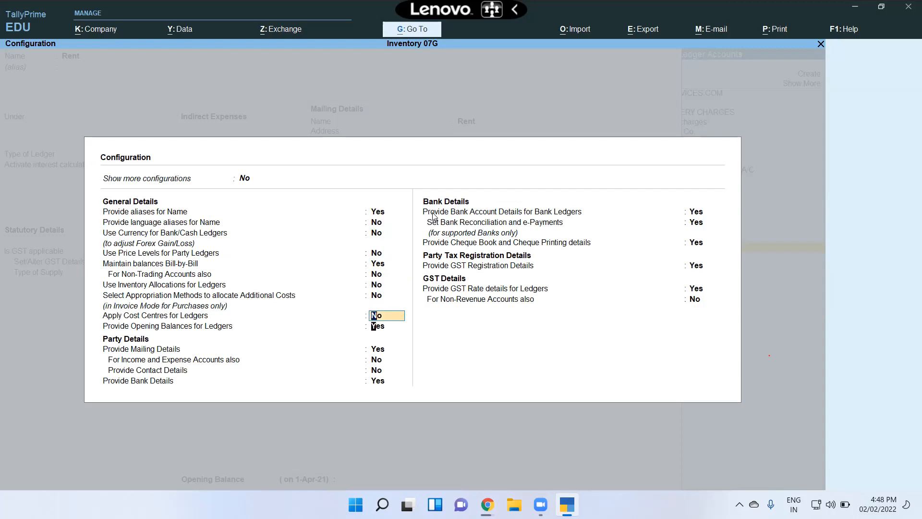
{"action": "key", "text": "Down"}
{"action": "key", "text": "Down"}
{"action": "key", "text": "ctrl+a"}
{"action": "key", "text": "Return"}
{"action": "key", "text": "ctrl+a"}
{"action": "key", "text": "Return"}
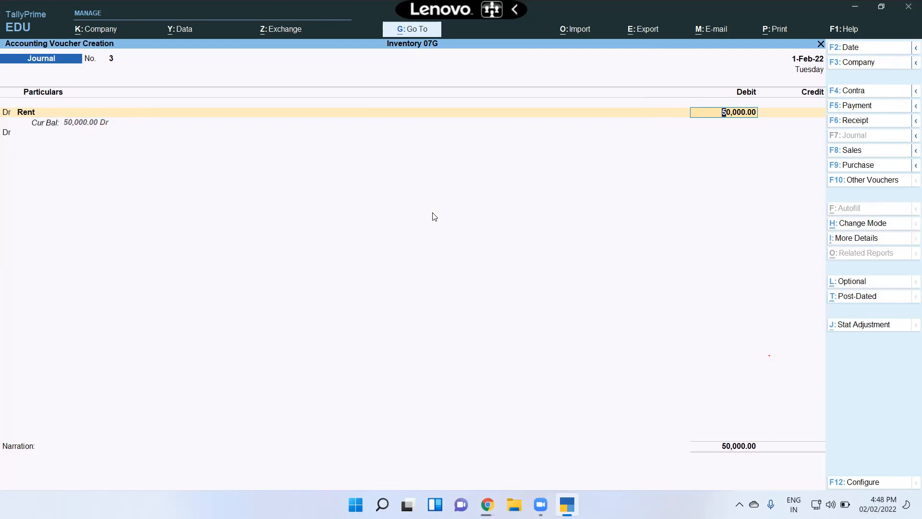
- Check the bill-wise entry and cost centre settings in the company features
{"action": "key", "text": "F12"}
{"action": "key", "text": "Escape"}
{"action": "key", "text": "F11"}
{"action": "key", "text": "Up"}
{"action": "key", "text": "Up"}
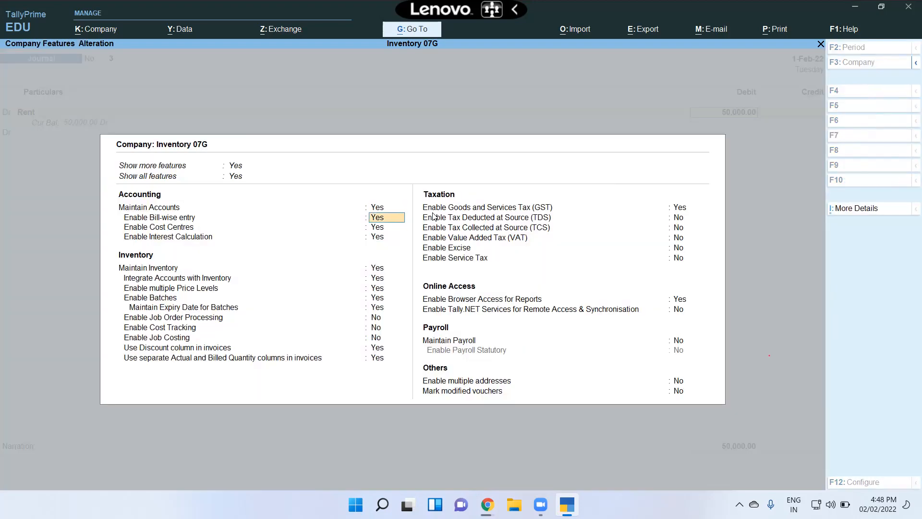
{"action": "key", "text": "Escape"}
{"action": "key", "text": "Escape"}
{"action": "key", "text": "y"}
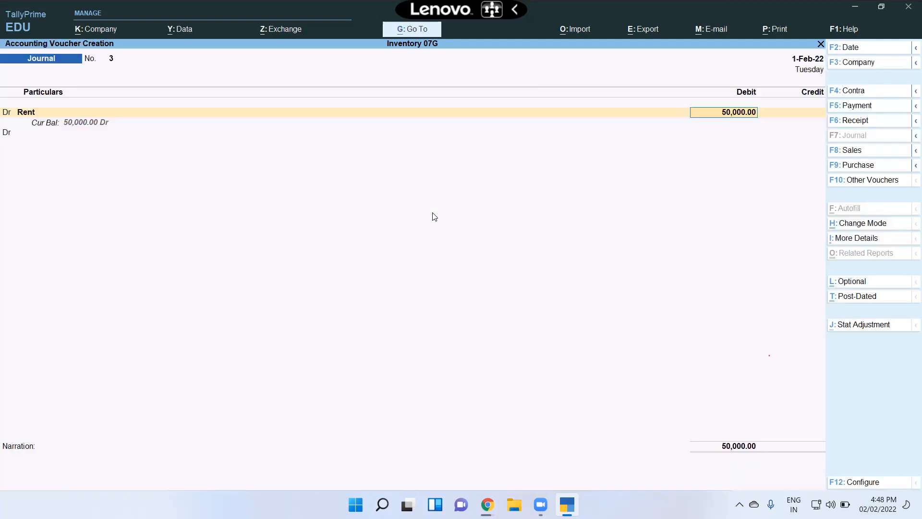
- Allocate the 50,000 Rent debit to the cost centre 3RD PARTY WEBSITE under the category DIGITAL ADVT
{"action": "key", "text": "Return"}
{"action": "key", "text": "Return"}
{"action": "key", "text": "Return"}
{"action": "key", "text": "Return"}
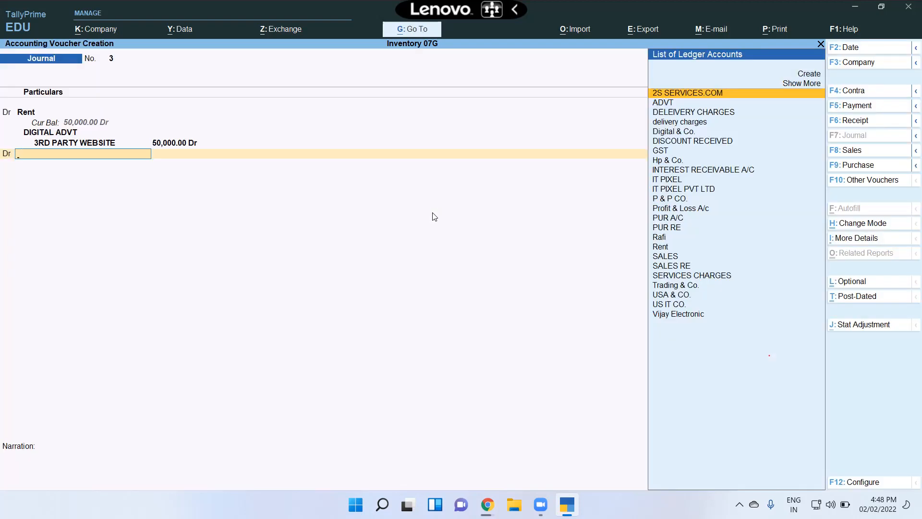
- Make the second line of the journal voucher a Cr entry
{"action": "key", "text": "BackSpace"}
{"action": "key", "text": "c"}
{"action": "key", "text": "Return"}
{"action": "type", "text": "s"}
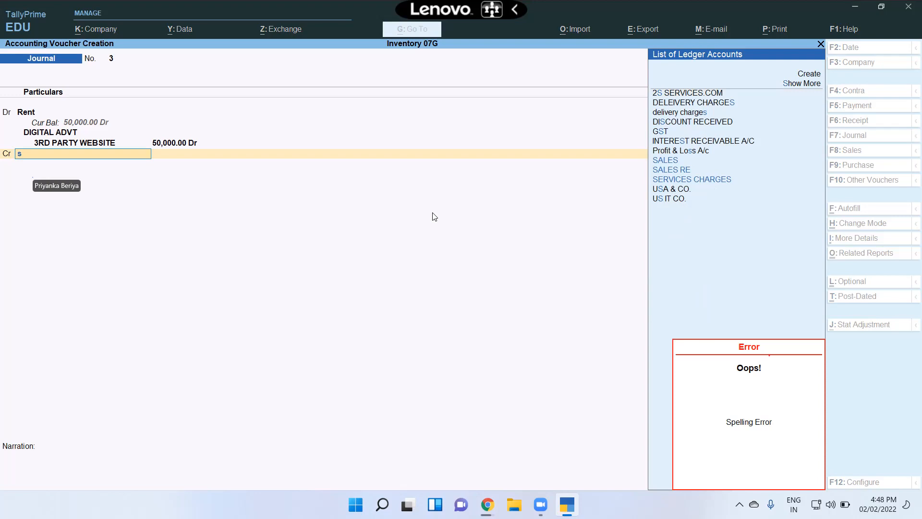
- Create a Rent Outstanding ledger under Current Liabilities for the credit line
{"action": "key", "text": "alt+c"}
{"action": "type", "text": "Rent Outstandin"}
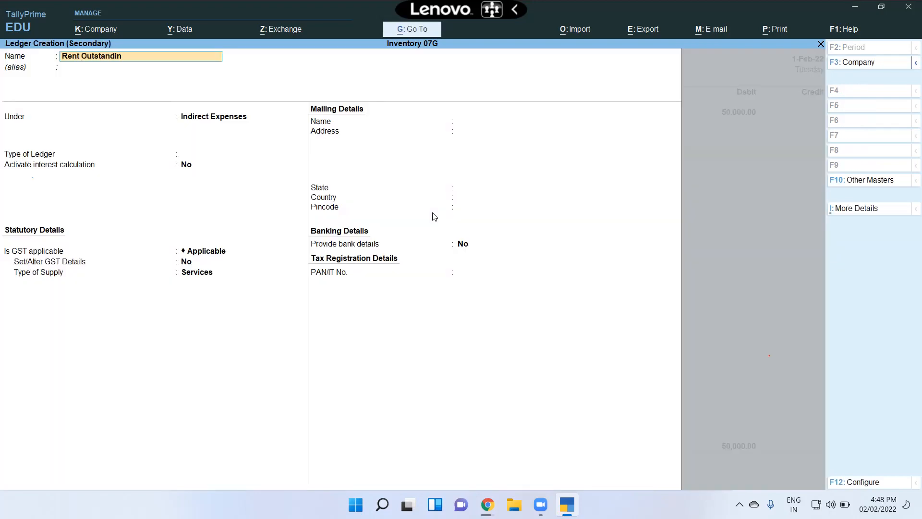
{"action": "key", "text": "Return"}
{"action": "key", "text": "Return"}
{"action": "key", "text": "BackSpace"}
{"action": "key", "text": "BackSpace"}
{"action": "type", "text": "g"}
{"action": "key", "text": "Return"}
{"action": "key", "text": "Return"}
{"action": "type", "text": "Cur"}
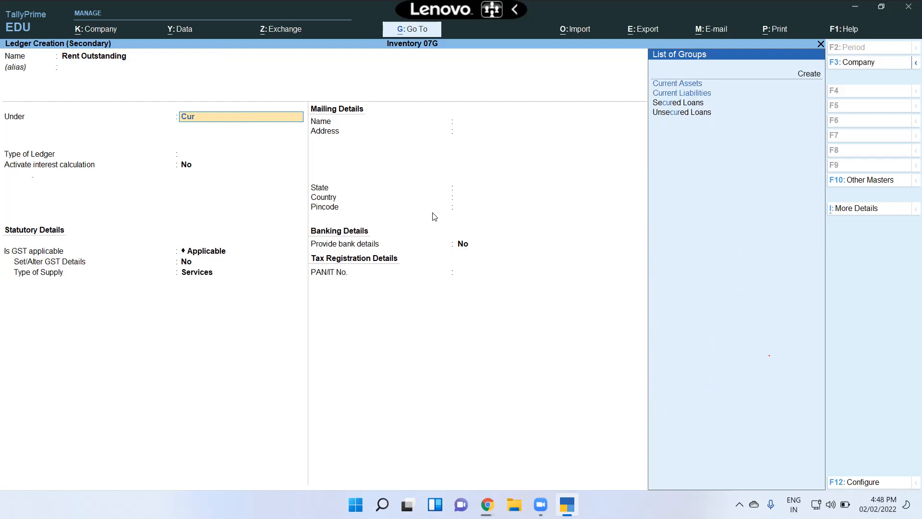
{"action": "key", "text": "Down"}
{"action": "key", "text": "Return"}
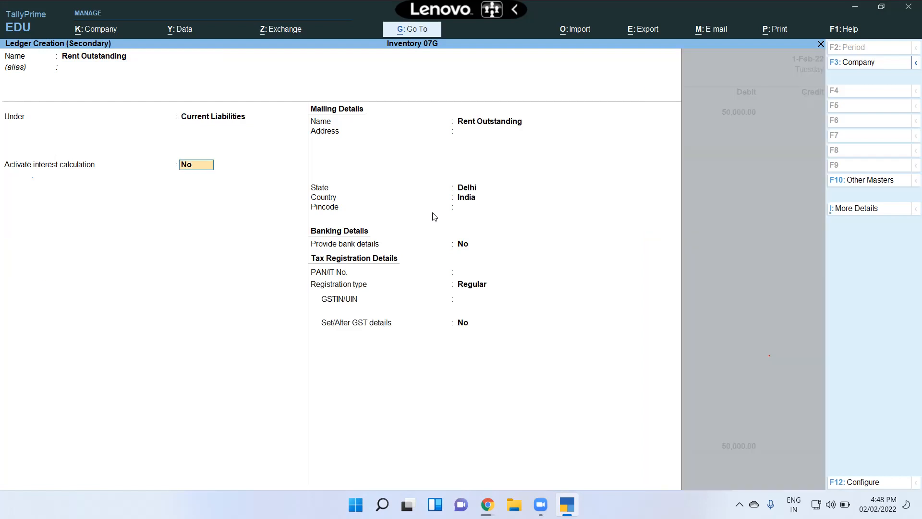
{"action": "key", "text": "ctrl+a"}
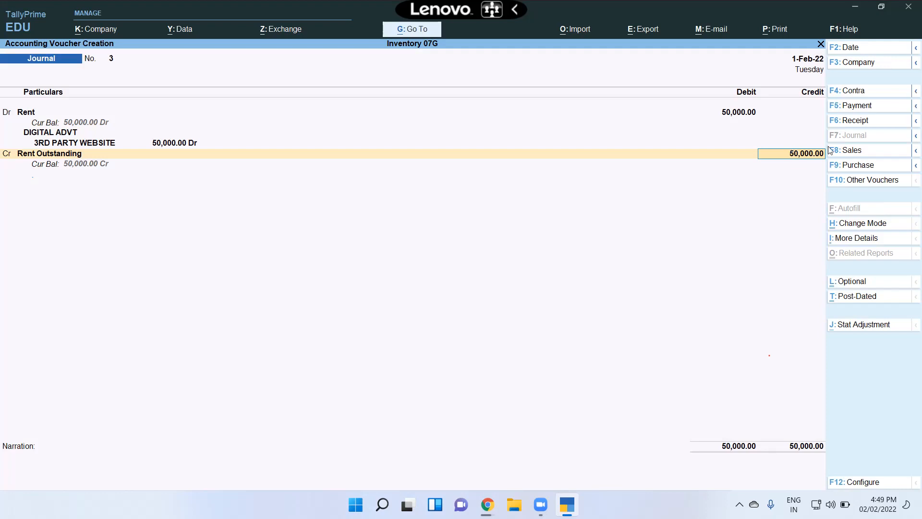
- Mark the journal voucher with the 50,000 Rent Outstanding credit as optional and save it
{"action": "key", "text": "Return"}
{"action": "key", "text": "Return"}
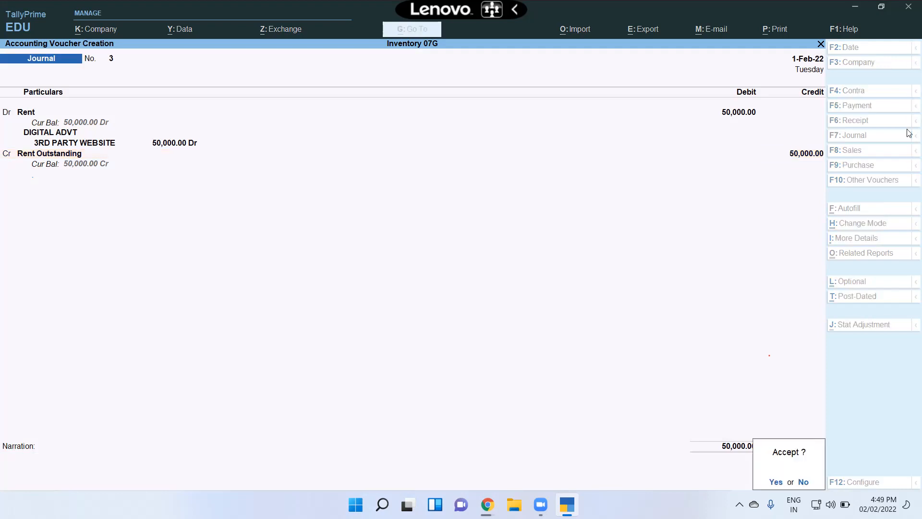
{"action": "key", "text": "Escape"}
{"action": "key", "text": "BackSpace"}
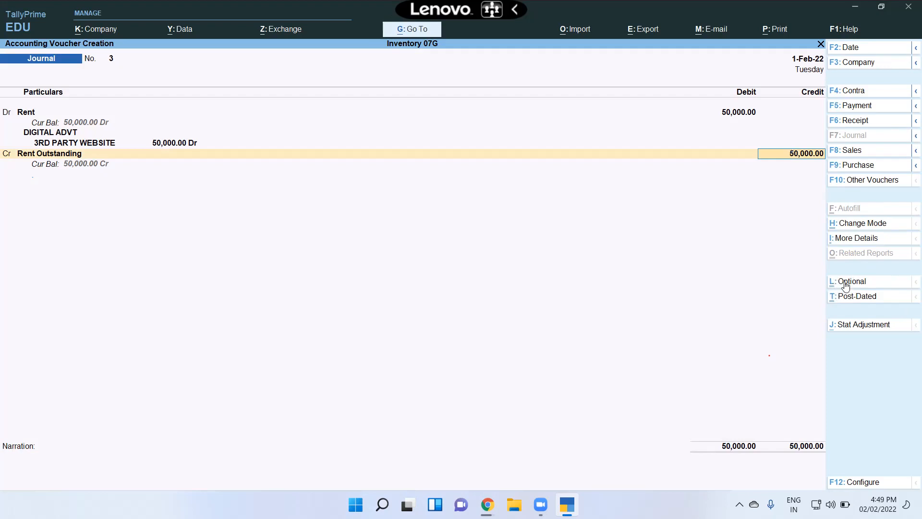
{"action": "key", "text": "ctrl+l"}
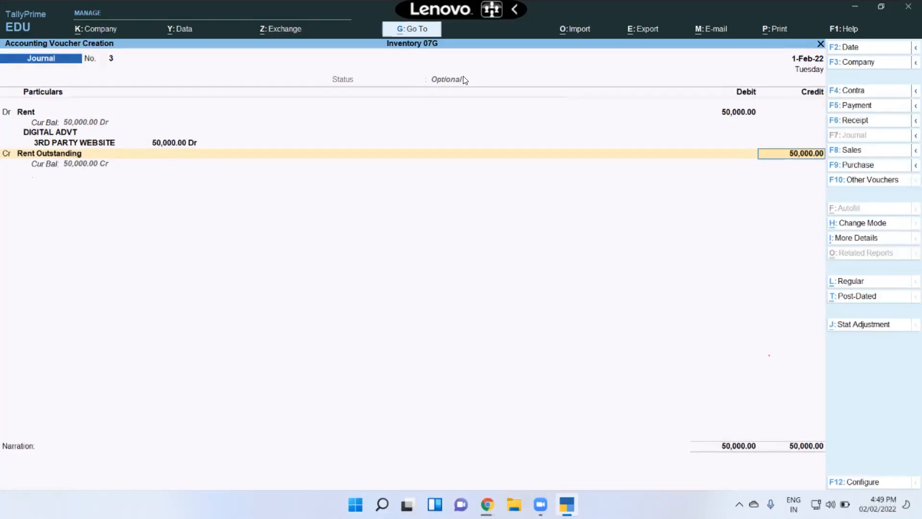
{"action": "key", "text": "Return"}
{"action": "key", "text": "Return"}
{"action": "key", "text": "Return"}
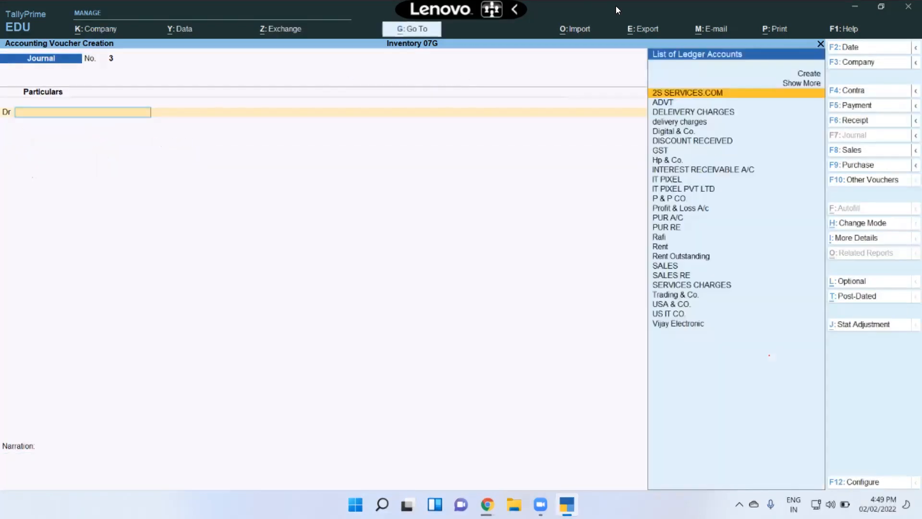
- Leave voucher creation and open the Profit & Loss A/c report for Inventory 07G
{"action": "key", "text": "Escape"}
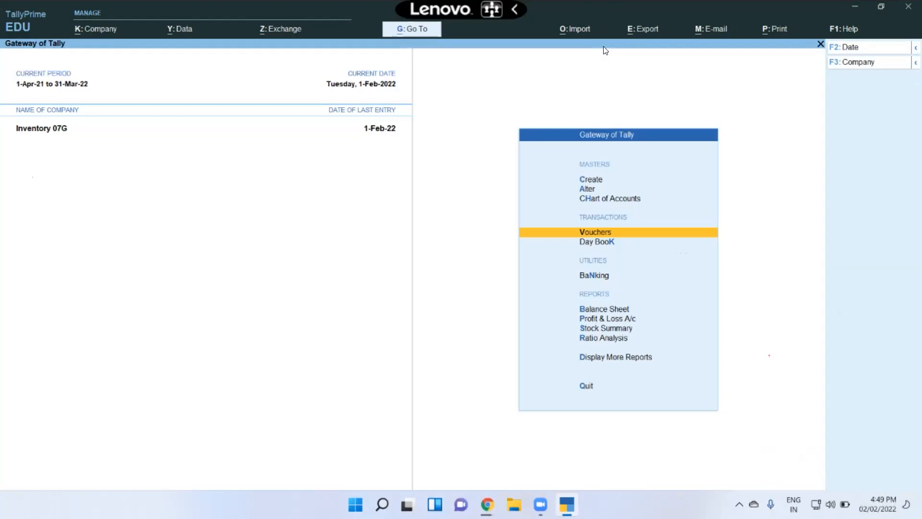
{"action": "key", "text": "Down"}
{"action": "key", "text": "Down"}
{"action": "key", "text": "Down"}
{"action": "key", "text": "Down"}
{"action": "key", "text": "Return"}
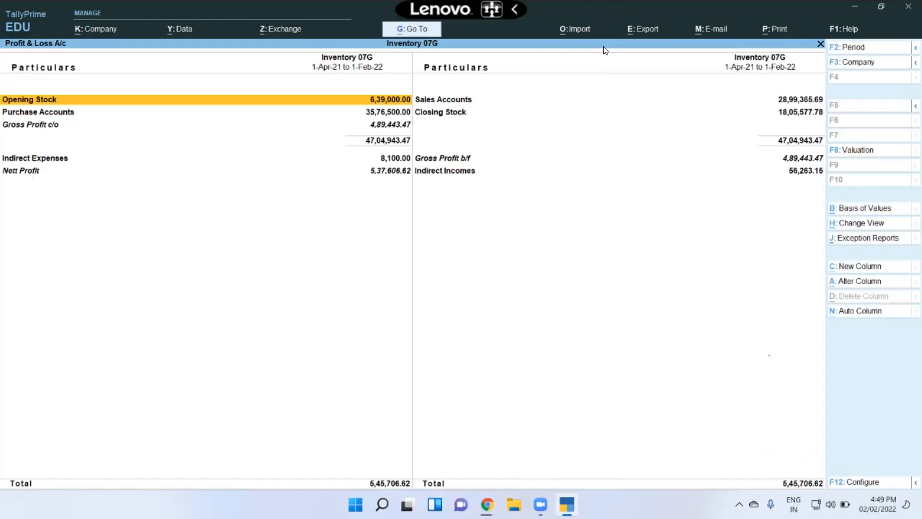
- Open the Indirect Expenses group summary from the Profit & Loss A/c to check for the rent expense, and return to the Gateway
{"action": "left_click", "coordinate": [382, 162]}
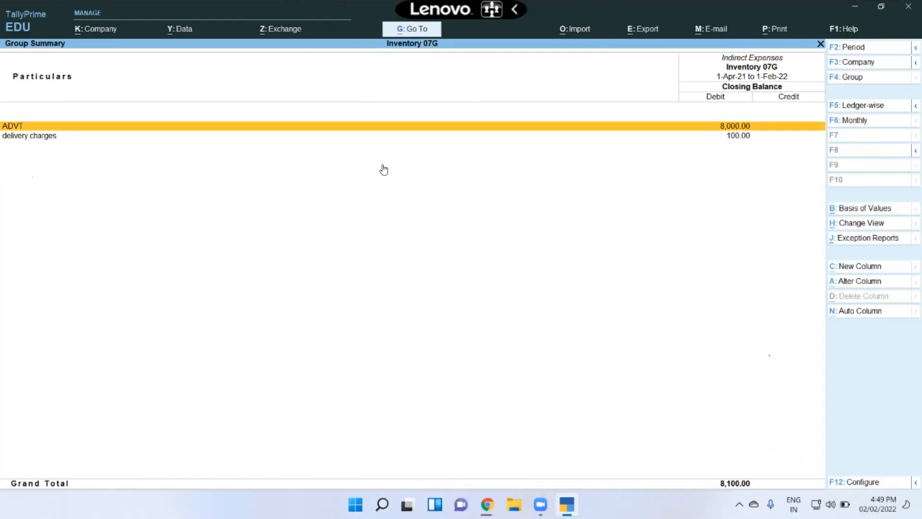
{"action": "key", "text": "Escape"}
{"action": "key", "text": "Escape"}
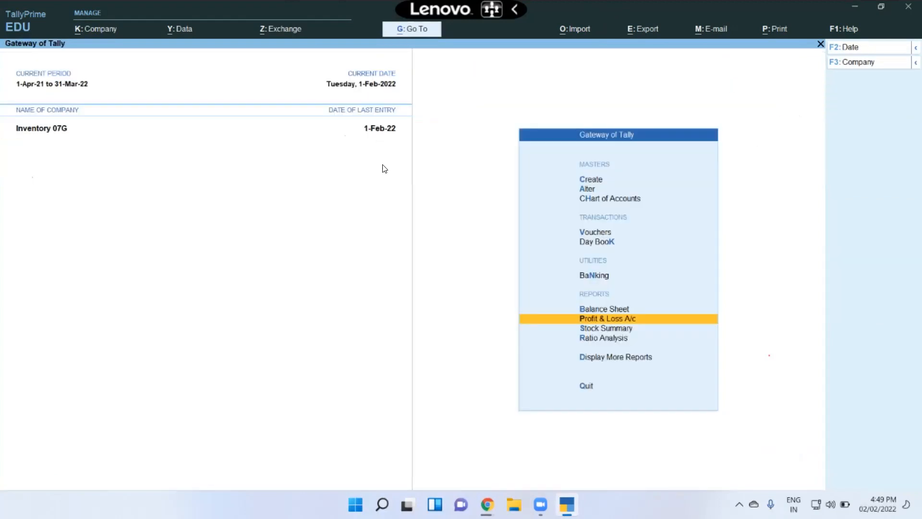
- Open the Day Book for Inventory 07G
{"action": "key", "text": "Up"}
{"action": "key", "text": "Up"}
{"action": "key", "text": "Up"}
{"action": "key", "text": "Up"}
{"action": "key", "text": "Return"}
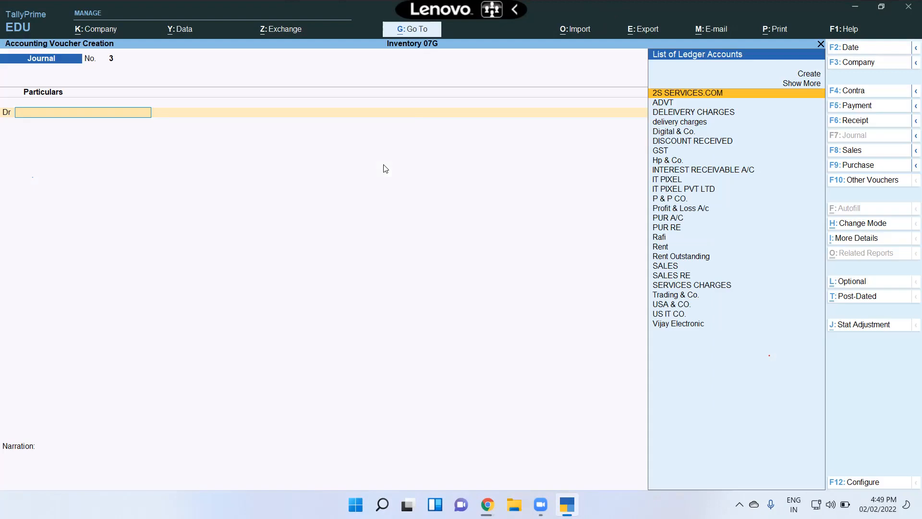
{"action": "key", "text": "Escape"}
{"action": "key", "text": "Down"}
{"action": "key", "text": "Return"}
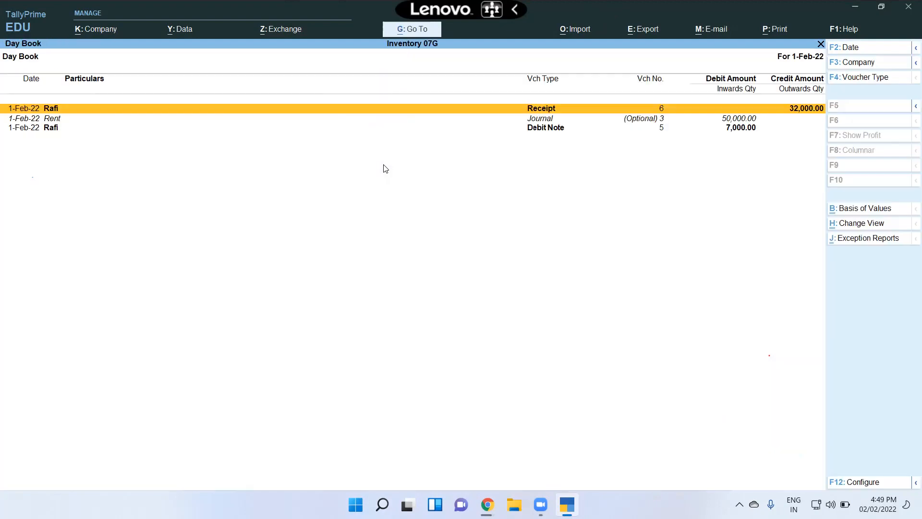
- Convert the optional 50,000 Rent journal voucher in the Day Book to a regular voucher, save it, and close the Day Book
{"action": "key", "text": "Down"}
{"action": "key", "text": "Up"}
{"action": "key", "text": "Down"}
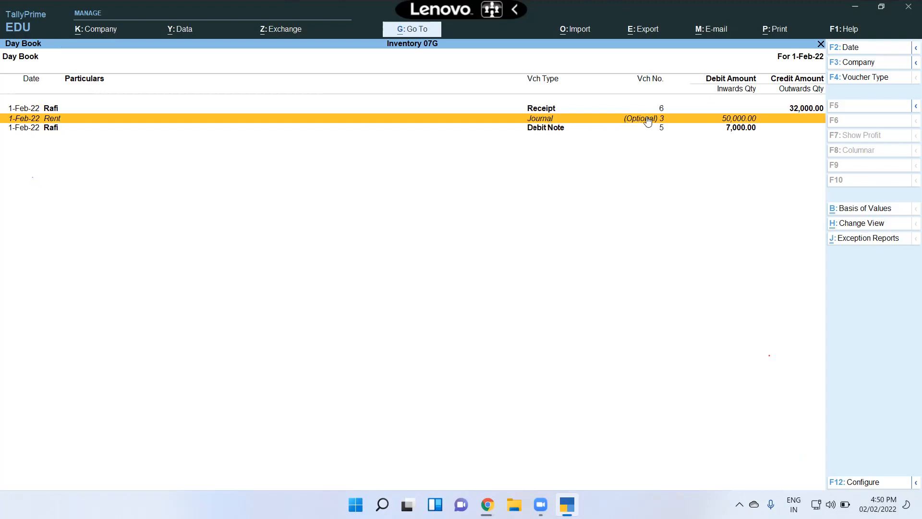
{"action": "key", "text": "Return"}
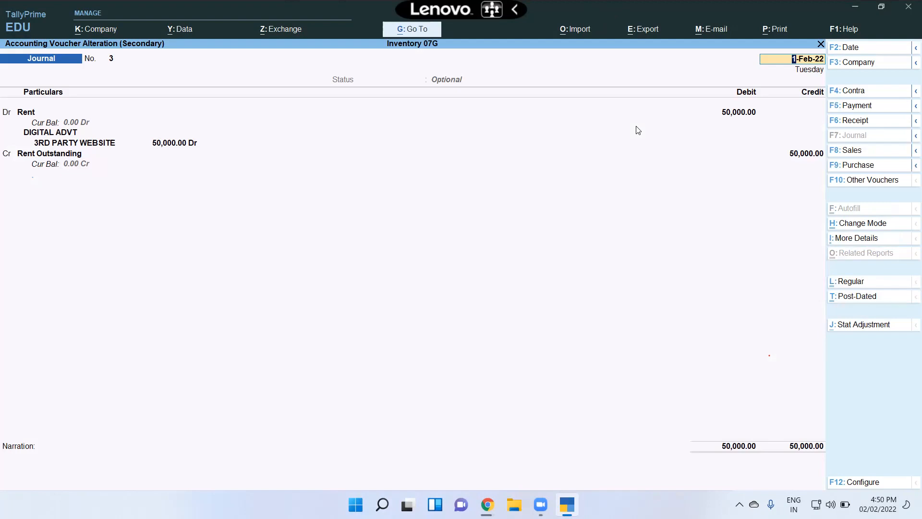
{"action": "key", "text": "ctrl"}
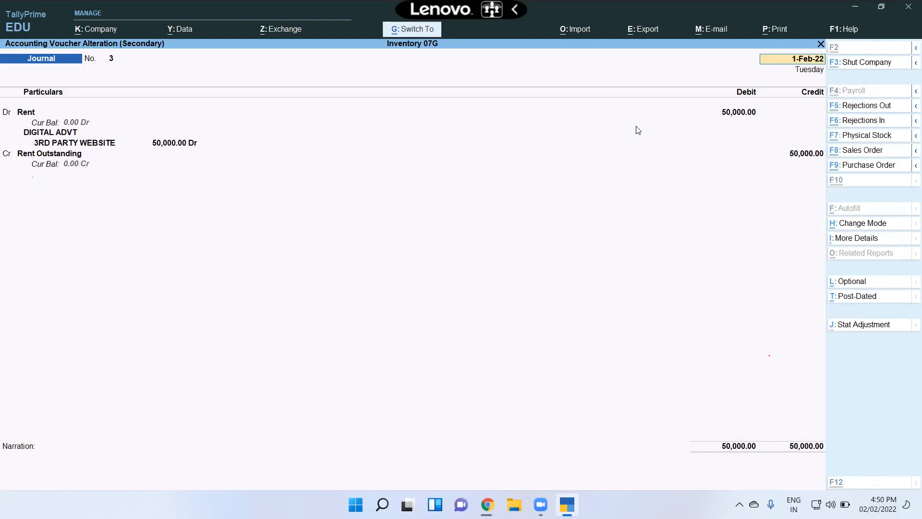
{"action": "key", "text": "ctrl+a"}
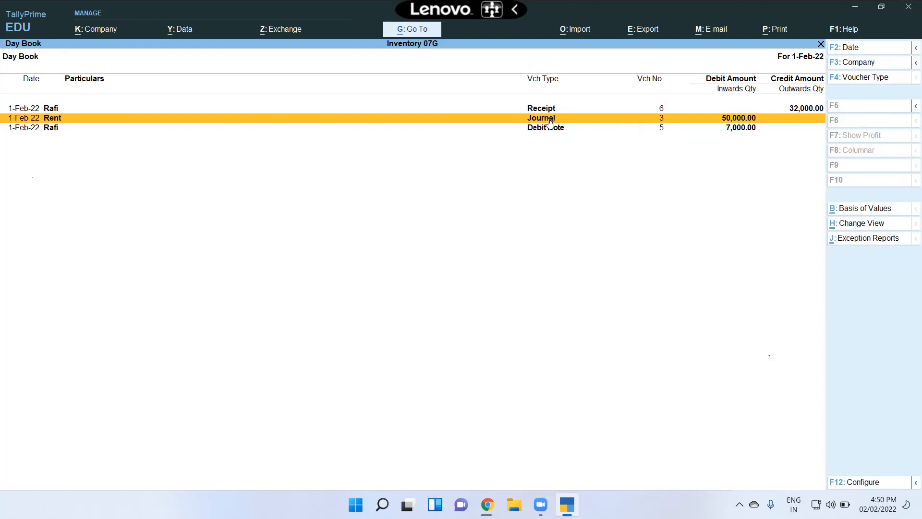
{"action": "key", "text": "Down"}
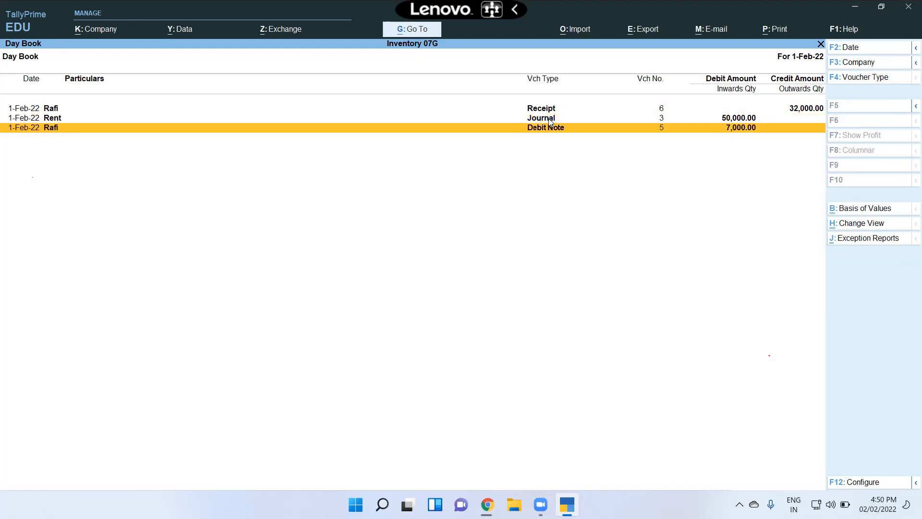
{"action": "key", "text": "Escape"}
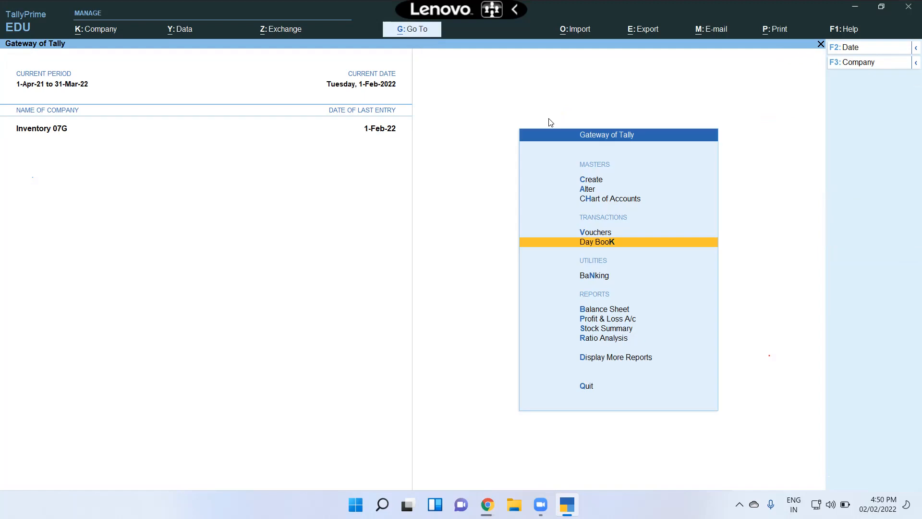
- Check Indirect Expenses and Nett Profit in the Profit & Loss A/c with the Rent journal now regular
{"action": "key", "text": "p"}
{"action": "key", "text": "Down"}
{"action": "key", "text": "Down"}
{"action": "key", "text": "Down"}
{"action": "key", "text": "Down"}
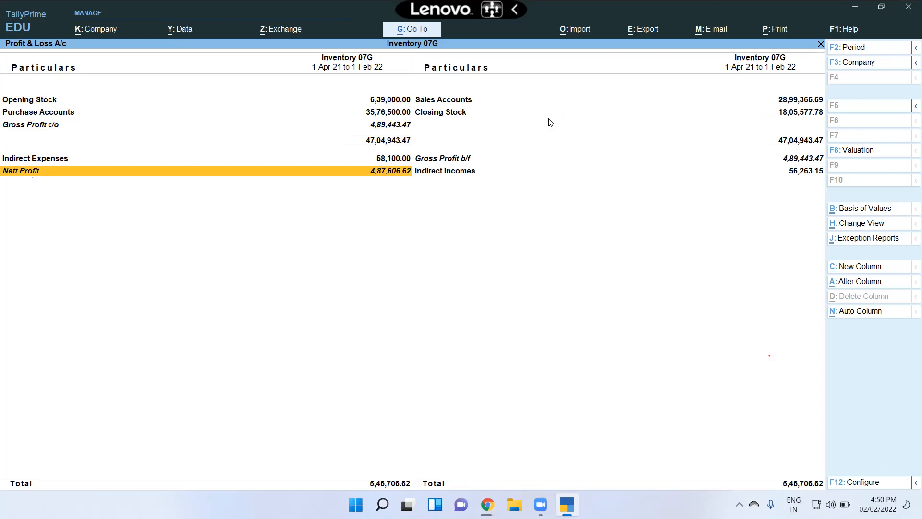
{"action": "key", "text": "Up"}
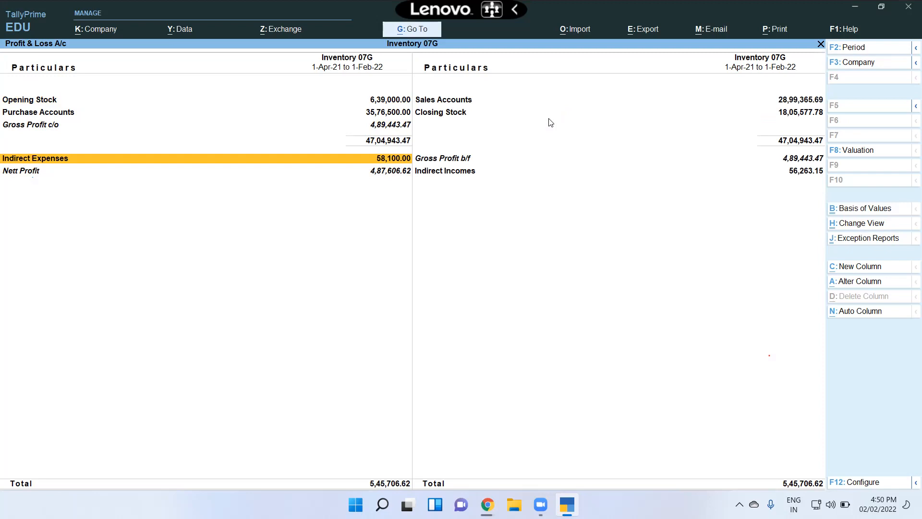
{"action": "key", "text": "Escape"}
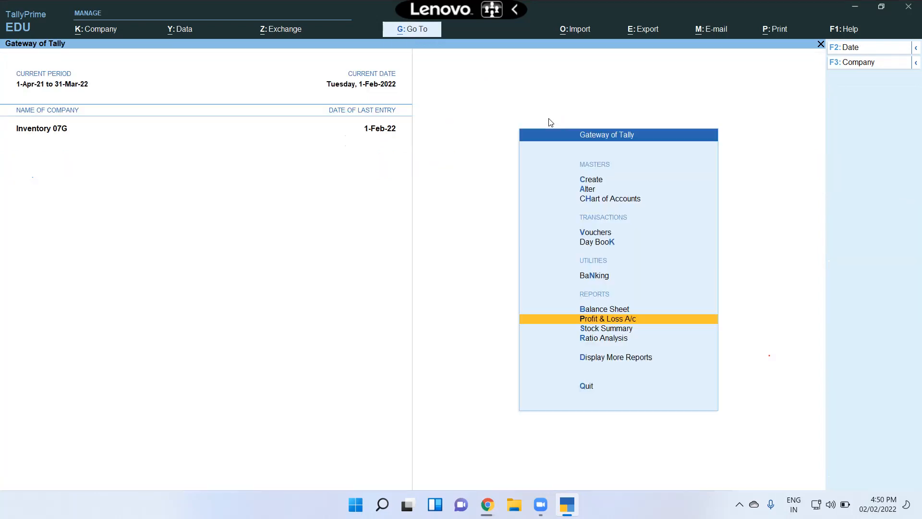
- Start a new journal voucher and debit DELEIVERY CHARGES with 5,000, allocated to 3RD PARTY WEBSITE under DIGITAL ADVT
{"action": "key", "text": "Up"}
{"action": "key", "text": "Up"}
{"action": "key", "text": "Up"}
{"action": "key", "text": "Up"}
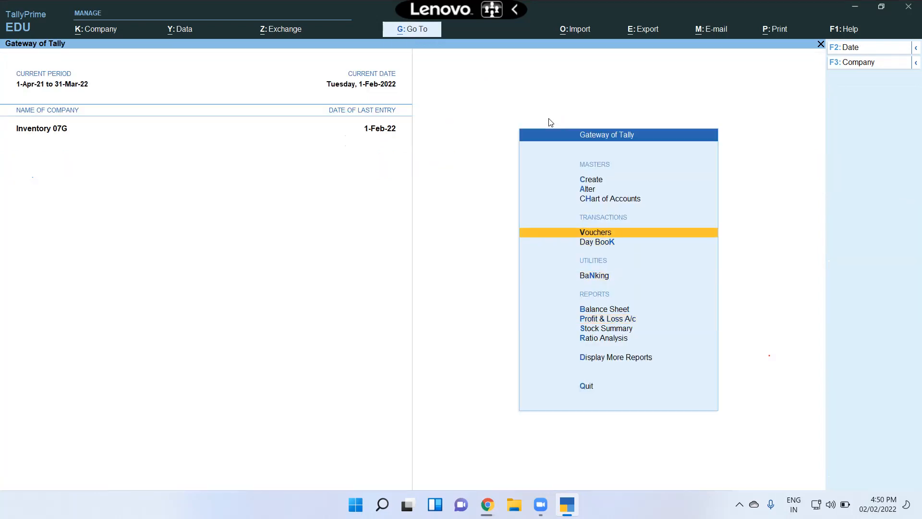
{"action": "key", "text": "Return"}
{"action": "key", "text": "Down"}
{"action": "key", "text": "Down"}
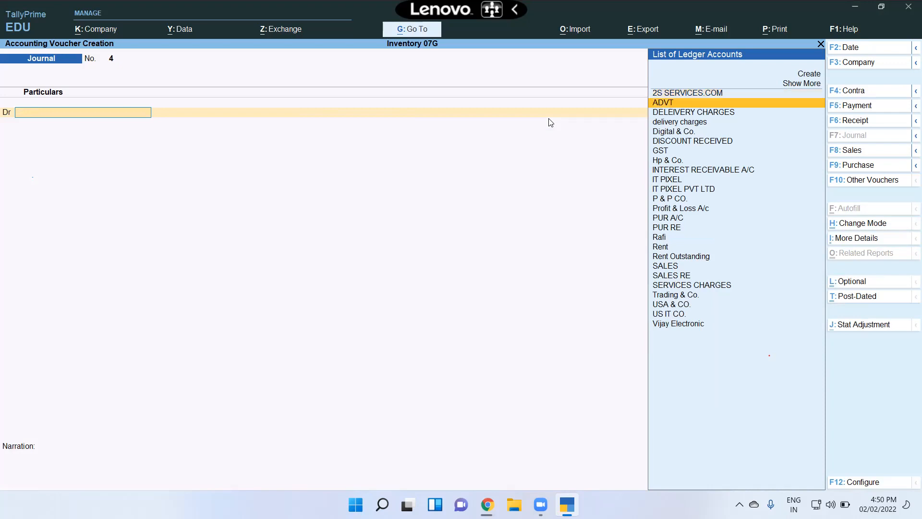
{"action": "key", "text": "Return"}
{"action": "type", "text": "5000"}
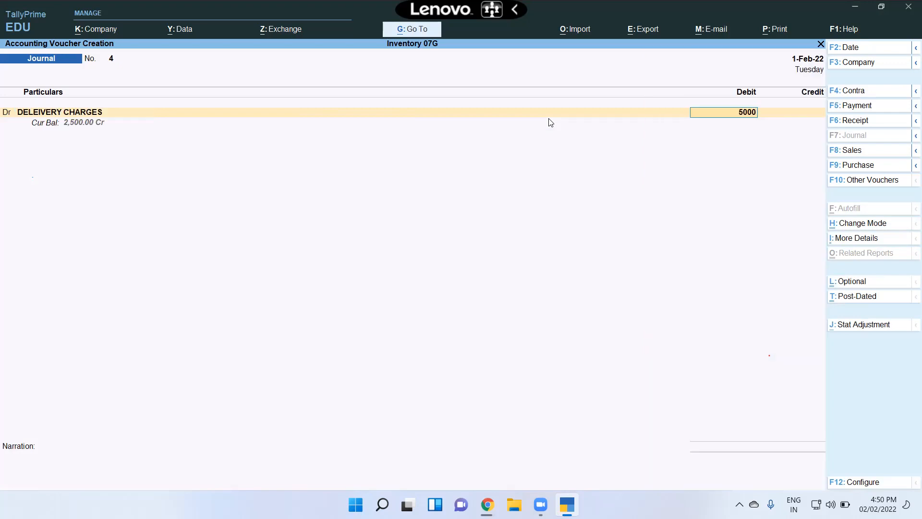
{"action": "key", "text": "Return"}
{"action": "key", "text": "Return"}
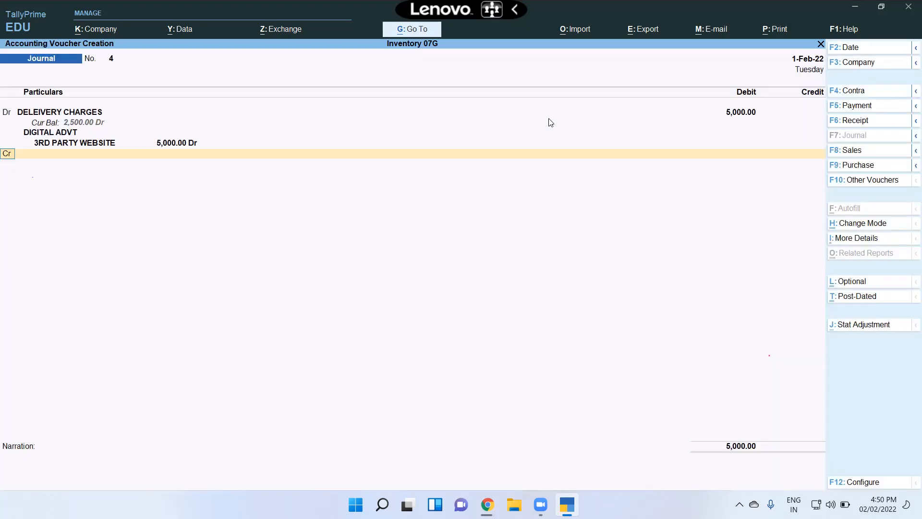
- Credit Cash with 5,000, save the journal voucher as optional, and leave voucher creation
{"action": "type", "text": "cash"}
{"action": "key", "text": "Return"}
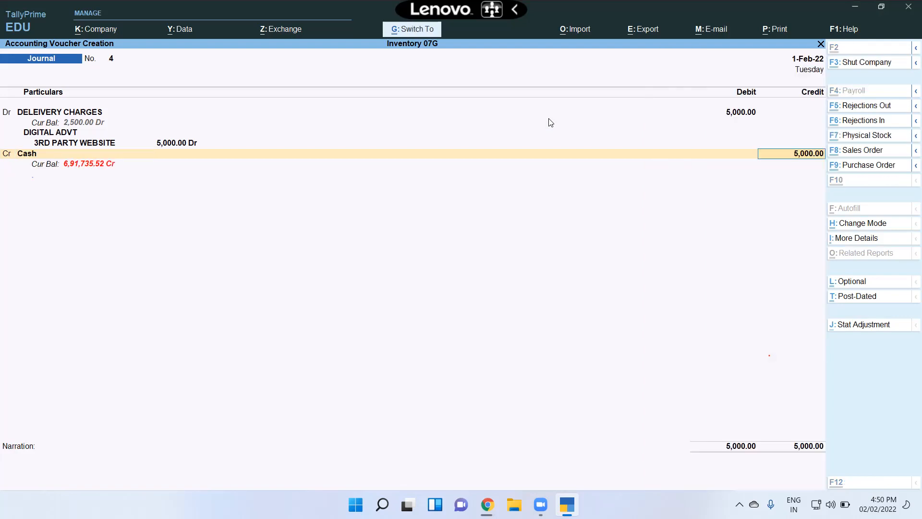
{"action": "key", "text": "ctrl+l"}
{"action": "key", "text": "Return"}
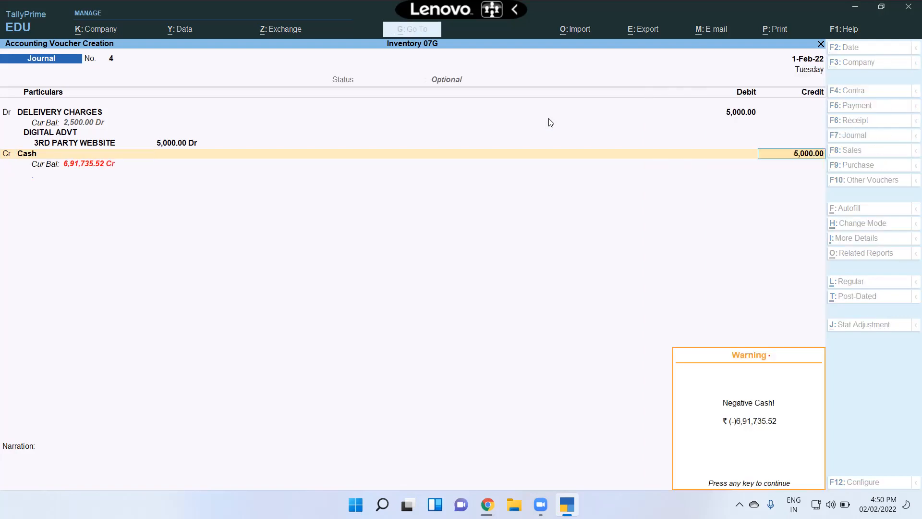
{"action": "key", "text": "Return"}
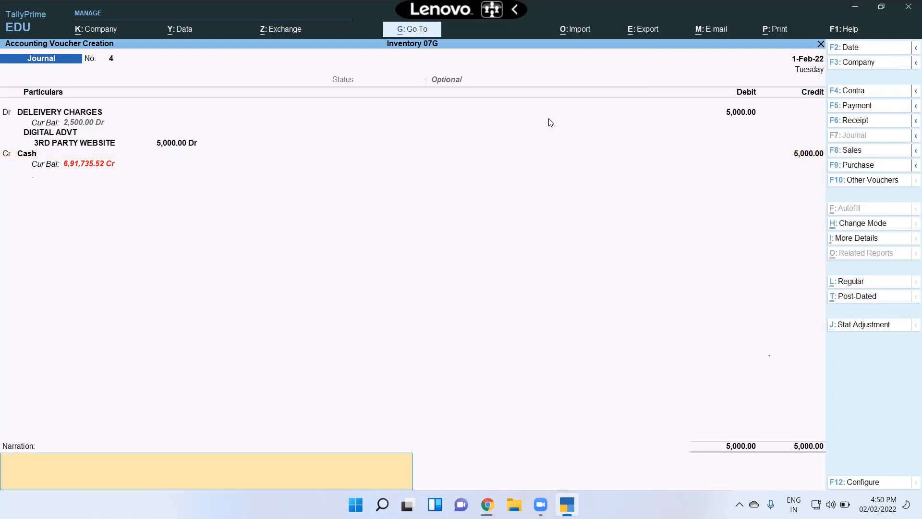
{"action": "key", "text": "ctrl+a"}
{"action": "key", "text": "Escape"}
{"action": "key", "text": "y"}
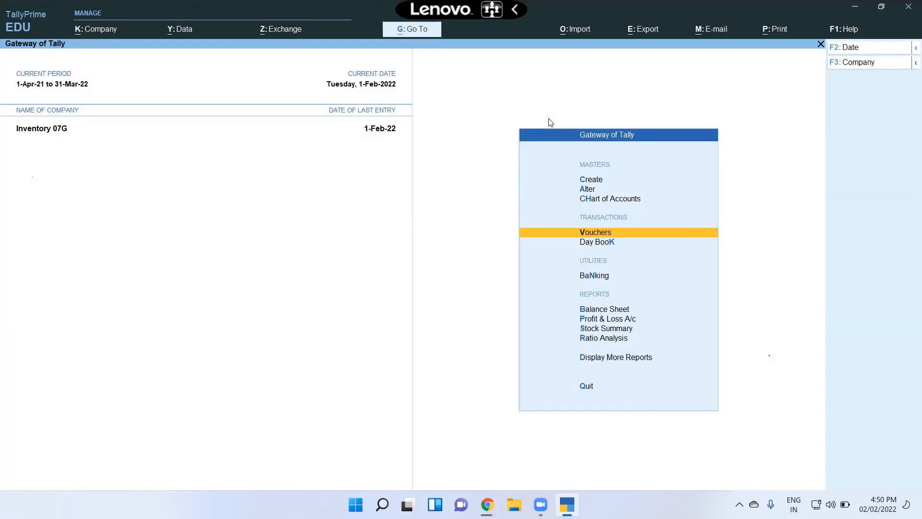
- Review the Profit & Loss A/c's Indirect Expenses and the delivery charges monthly summary for the optional entry, and return to the Gateway
{"action": "key", "text": "p"}
{"action": "key", "text": "Down"}
{"action": "key", "text": "Down"}
{"action": "key", "text": "Down"}
{"action": "key", "text": "Down"}
{"action": "key", "text": "Up"}
{"action": "key", "text": "Return"}
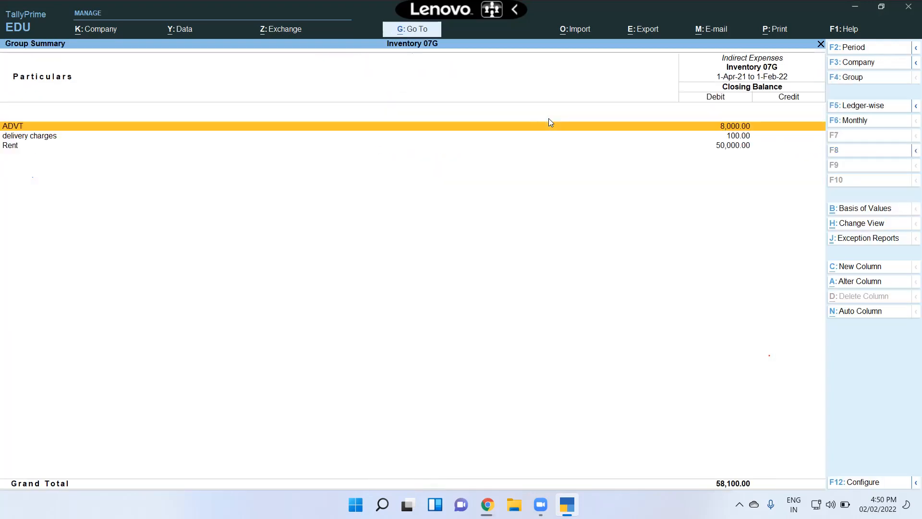
{"action": "key", "text": "Down"}
{"action": "key", "text": "Return"}
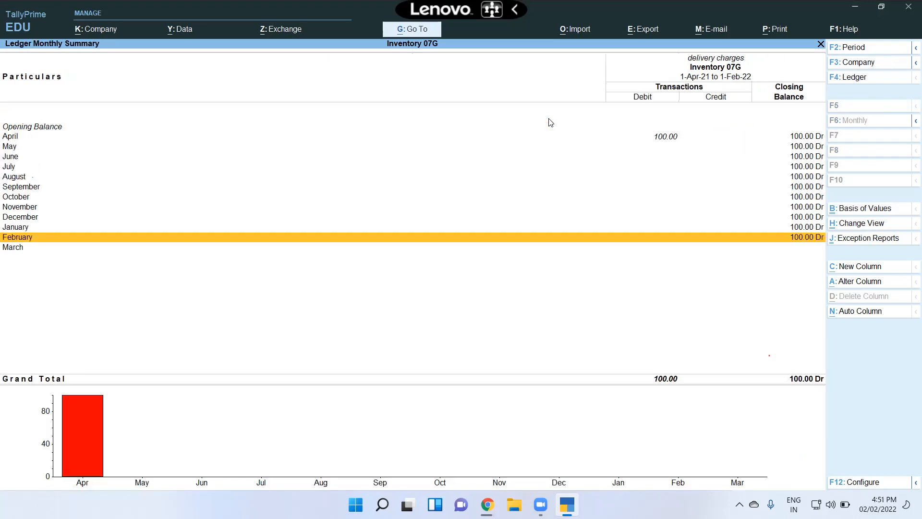
{"action": "key", "text": "Escape"}
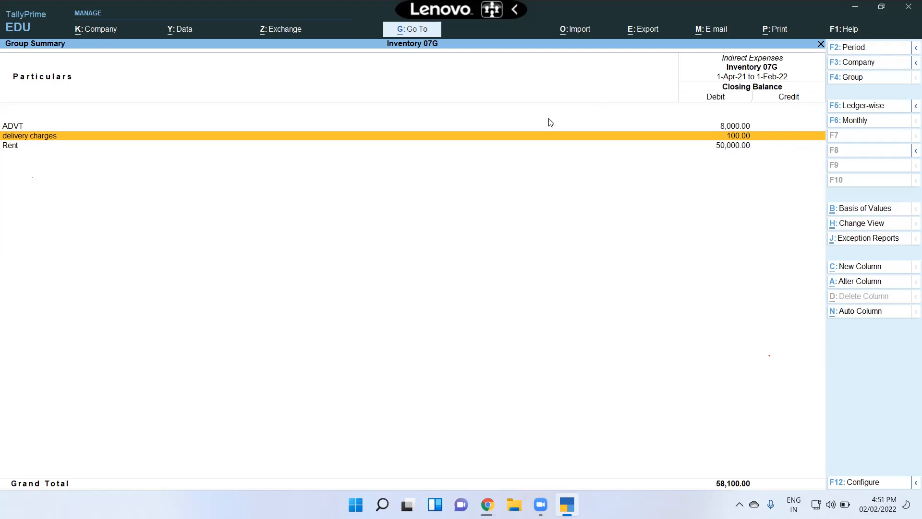
{"action": "key", "text": "Escape"}
{"action": "key", "text": "Escape"}
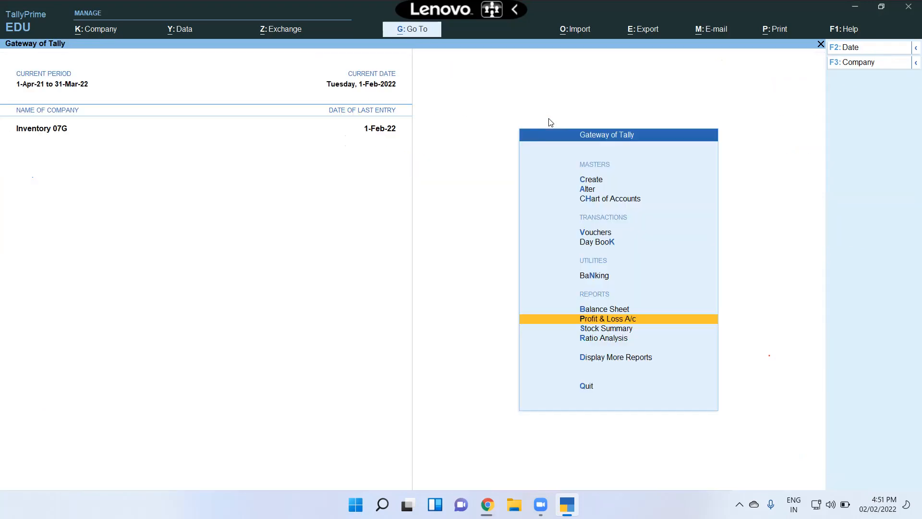
- Convert the optional 5,000 DELEIVERY CHARGES journal voucher in the Day Book to a regular voucher and save it
{"action": "key", "text": "k"}
{"action": "key", "text": "Down"}
{"action": "key", "text": "Down"}
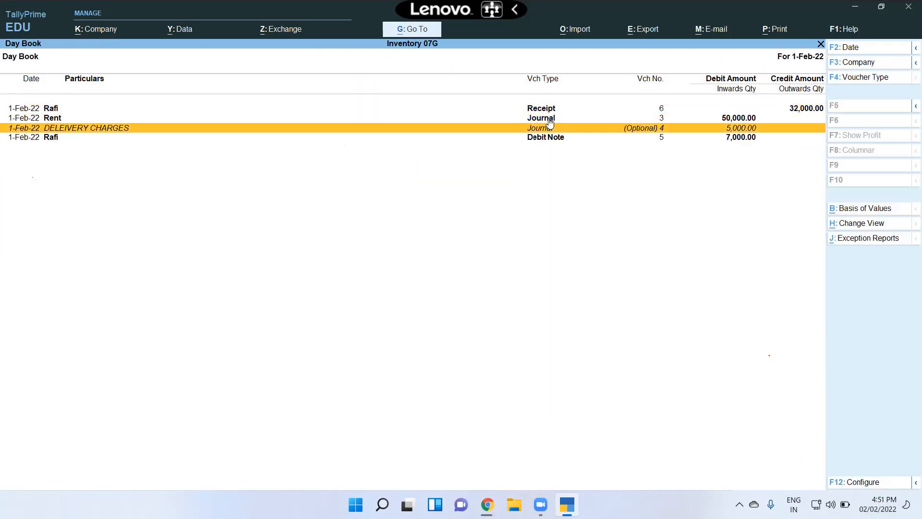
{"action": "key", "text": "Return"}
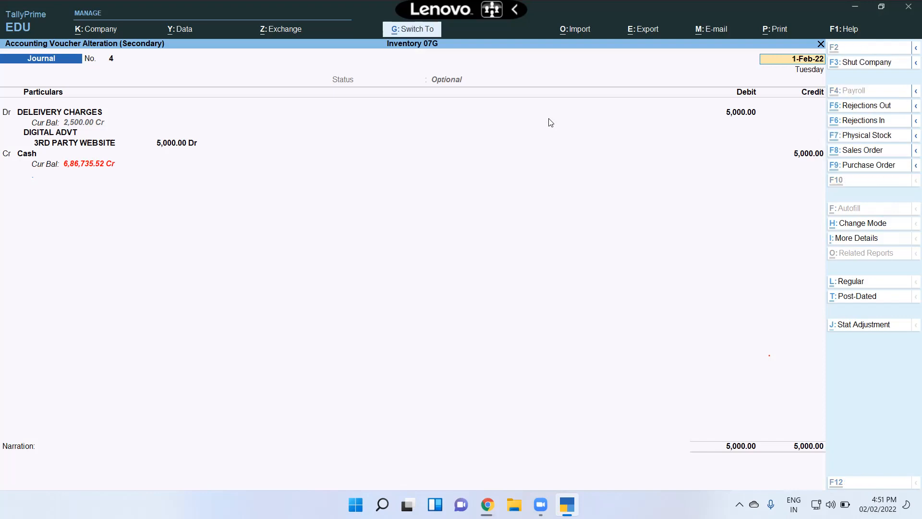
{"action": "key", "text": "ctrl+l"}
{"action": "key", "text": "ctrl+a"}
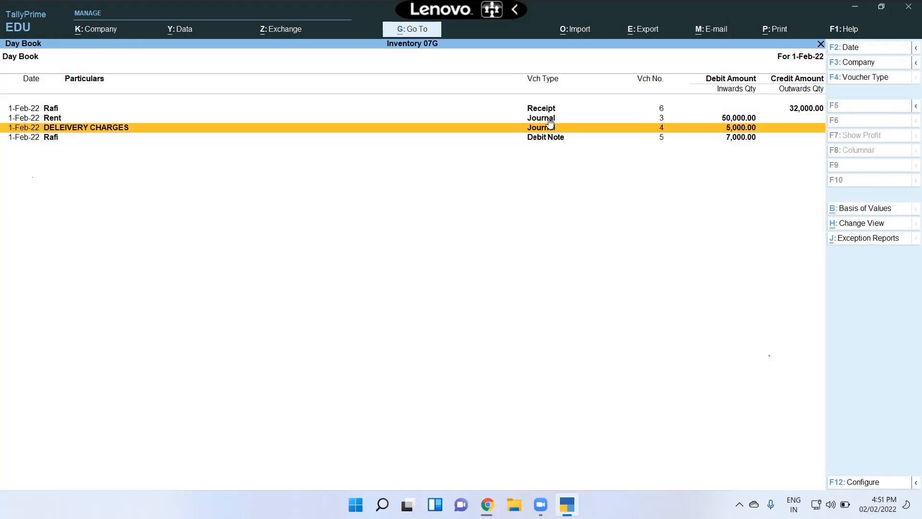
- Examine Indirect Expenses and Nett Profit in the Profit & Loss A/c for the effect of the regularised DELEIVERY CHARGES journal
{"action": "key", "text": "Escape"}
{"action": "key", "text": "p"}
{"action": "key", "text": "Down"}
{"action": "key", "text": "Down"}
{"action": "key", "text": "Down"}
{"action": "key", "text": "Up"}
{"action": "key", "text": "Return"}
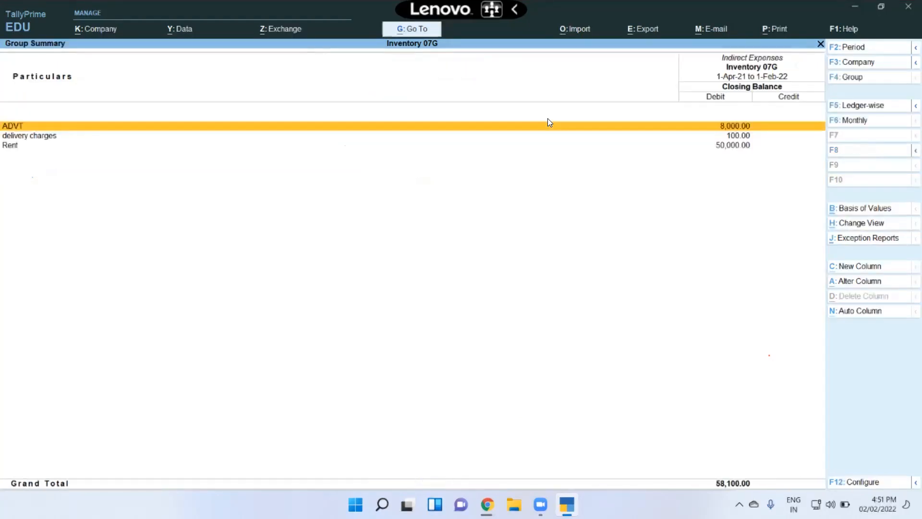
{"action": "key", "text": "Down"}
{"action": "key", "text": "Escape"}
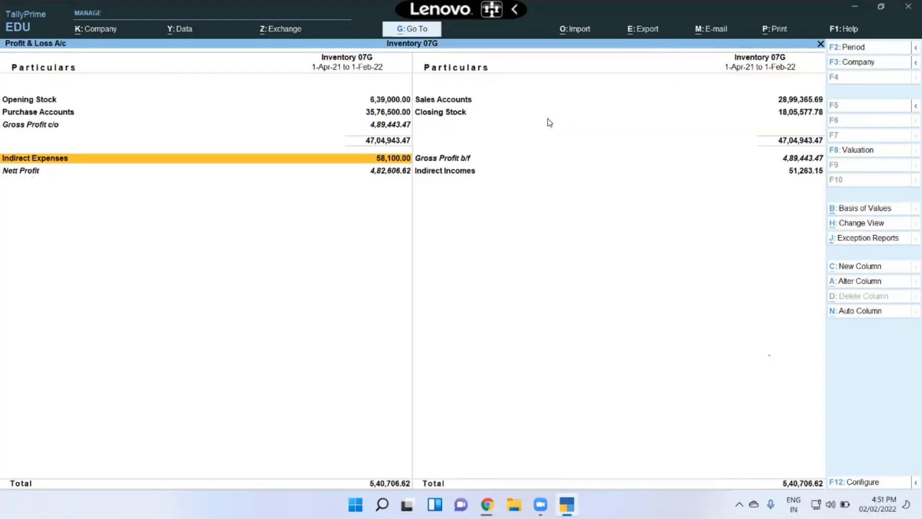
{"action": "key", "text": "Down"}
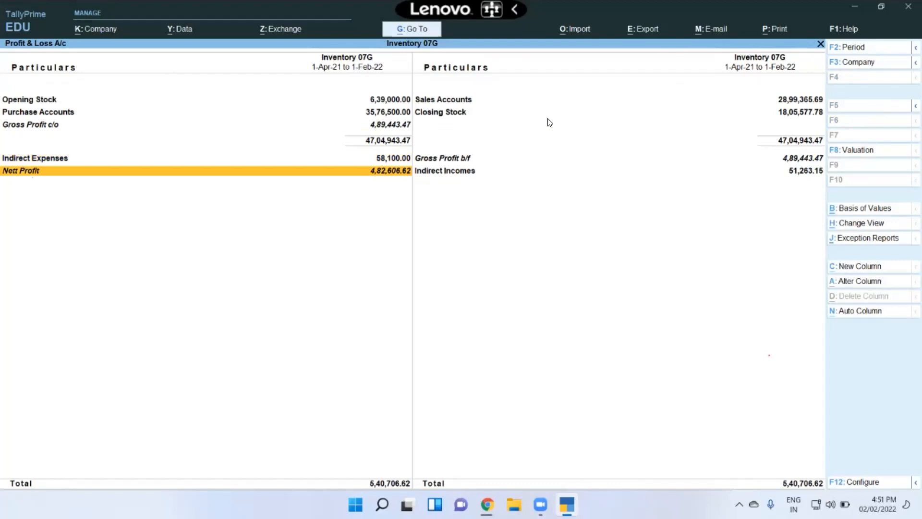
{"action": "key", "text": "Up"}
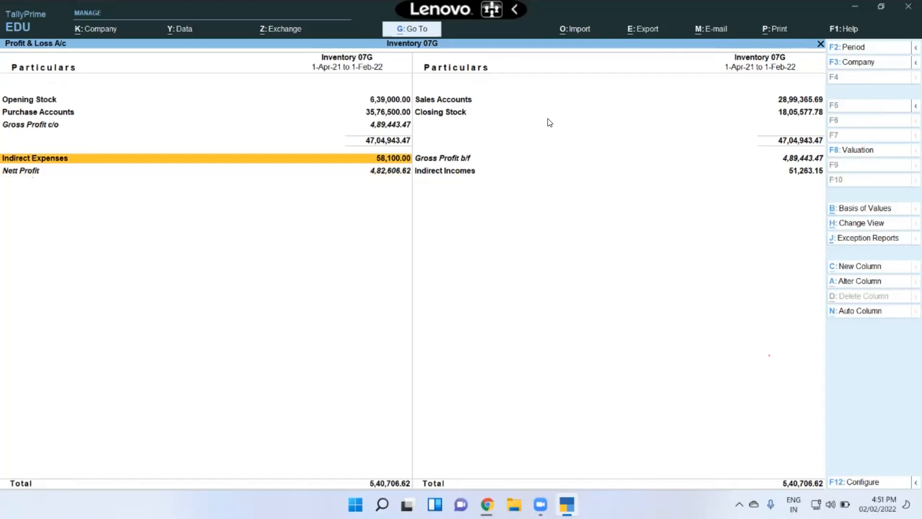
{"action": "key", "text": "Return"}
{"action": "key", "text": "Escape"}
- Set the Profit & Loss A/c period to run from 1-Apr-21 to 31-Mar-22
{"action": "key", "text": "alt+F2"}
{"action": "key", "text": "Return"}
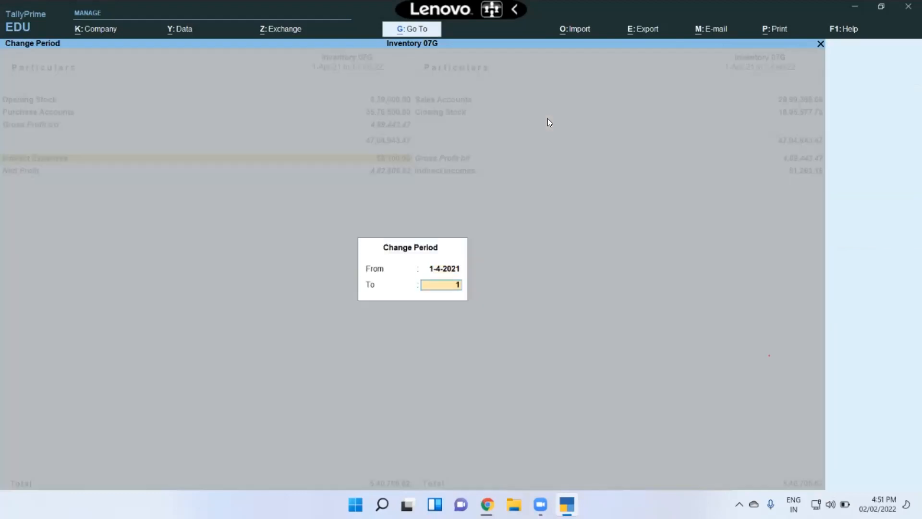
{"action": "type", "text": "1"}
{"action": "key", "text": "BackSpace"}
{"action": "key", "text": "BackSpace"}
{"action": "key", "text": "Return"}
{"action": "type", "text": "31-3"}
{"action": "key", "text": "Return"}
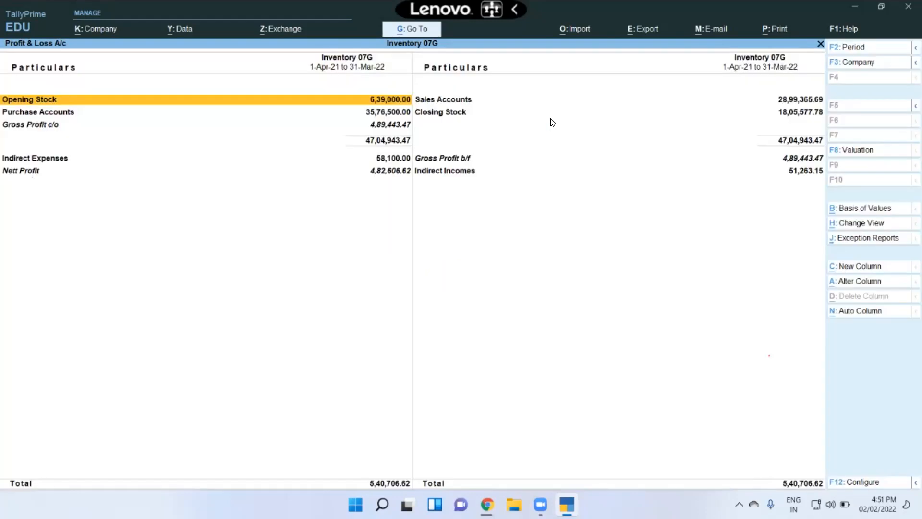
{"action": "key", "text": "Down"}
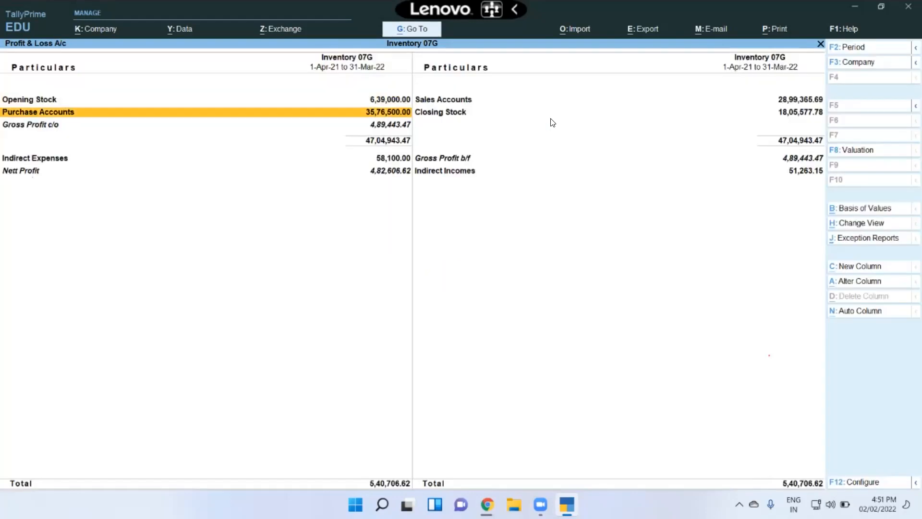
- Review Indirect Expenses in the full-year Profit & Loss A/c and return to the Gateway
{"action": "key", "text": "Down"}
{"action": "key", "text": "Down"}
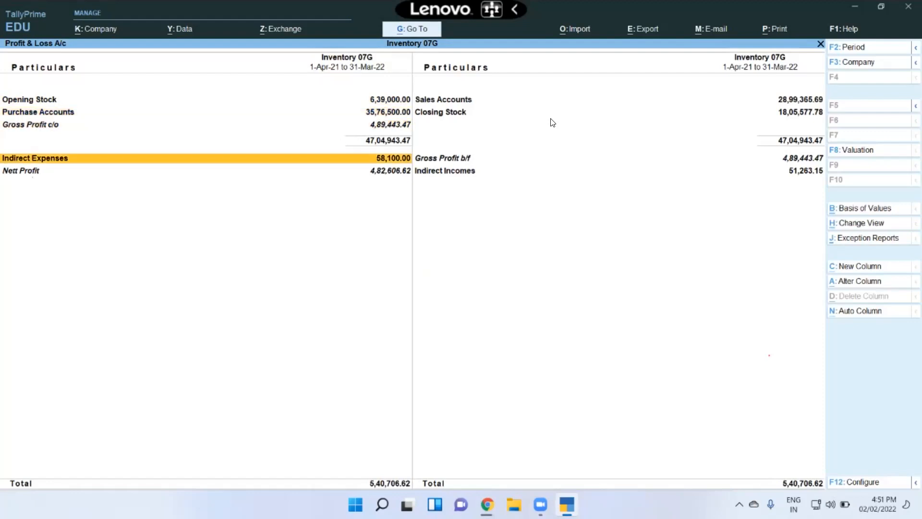
{"action": "key", "text": "Escape"}
{"action": "key", "text": "Escape"}
{"action": "key", "text": "Escape"}
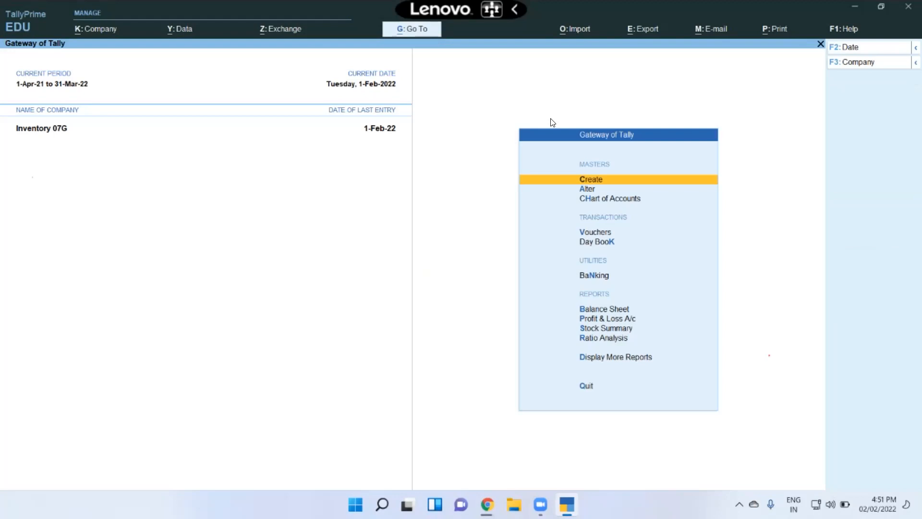
- Set the company's current date to 1-Apr-2021
{"action": "key", "text": "F2"}
{"action": "type", "text": "1-4"}
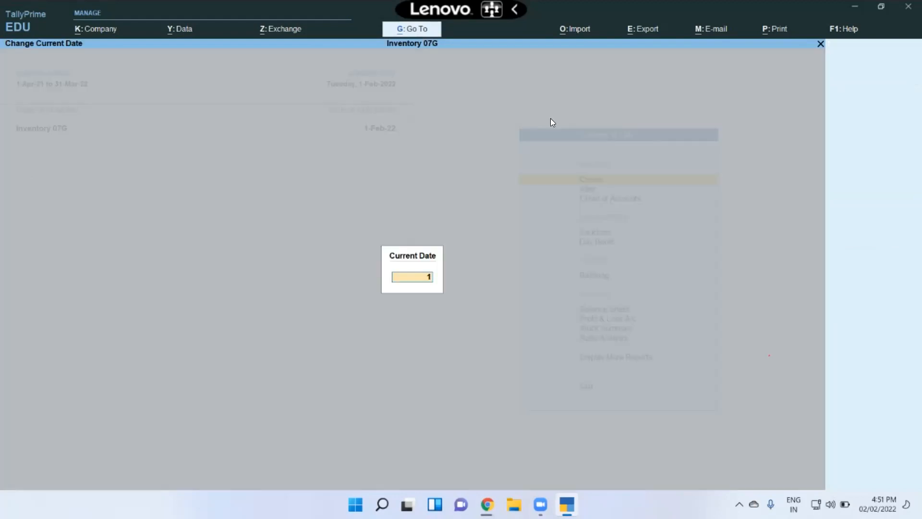
{"action": "key", "text": "Return"}
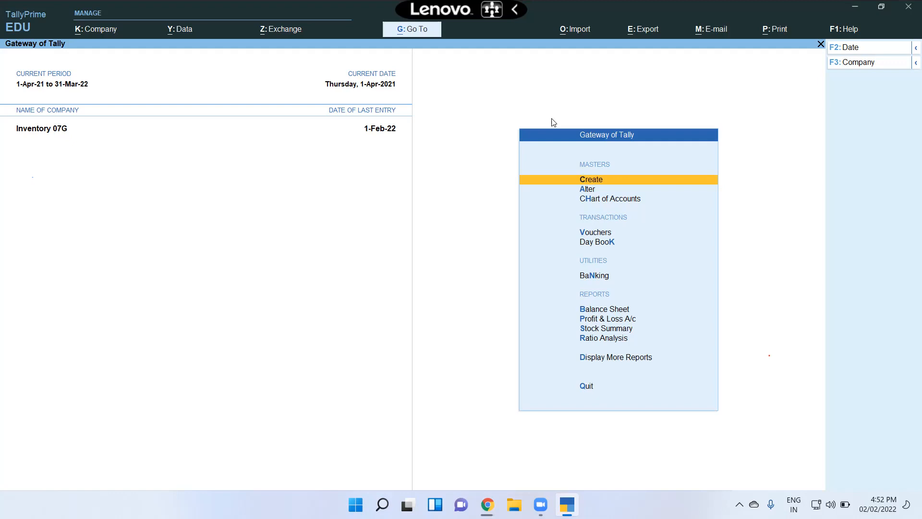
{"action": "key", "text": "F2"}
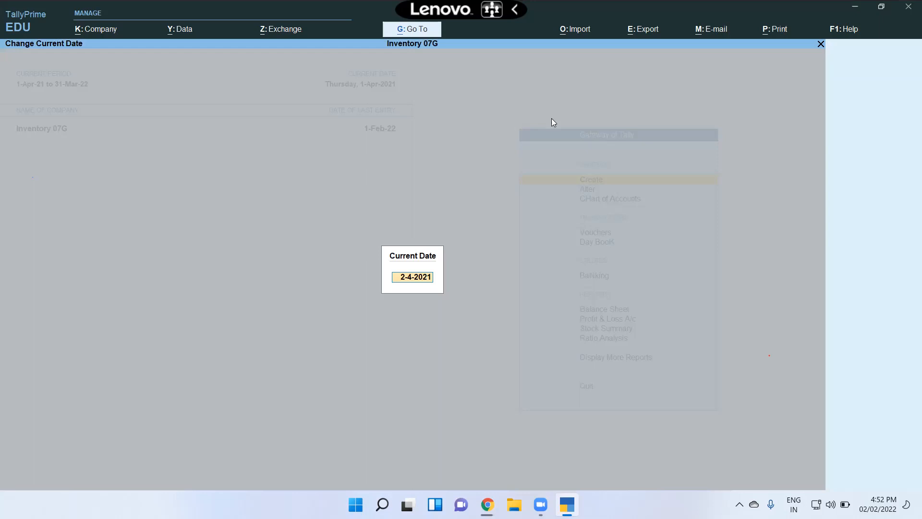
{"action": "type", "text": "1/4"}
{"action": "key", "text": "Return"}
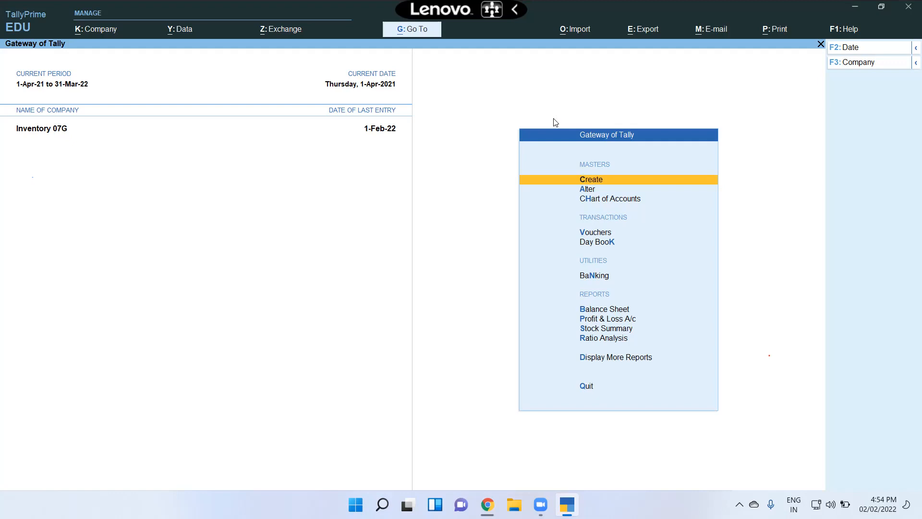
- Start a new voucher type master and name it Quatation, with no alias
{"action": "key", "text": "Return"}
{"action": "key", "text": "Down"}
{"action": "key", "text": "Down"}
{"action": "key", "text": "Down"}
{"action": "key", "text": "Down"}
{"action": "key", "text": "Down"}
{"action": "key", "text": "Down"}
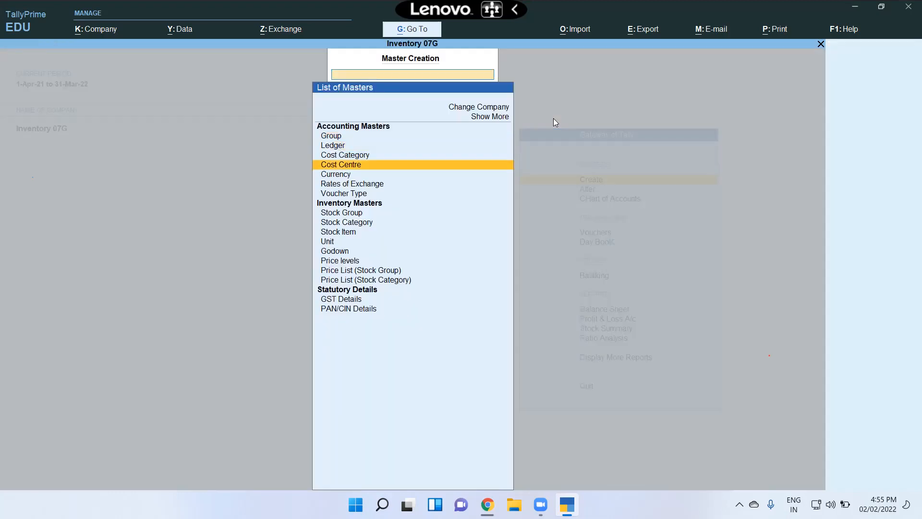
{"action": "key", "text": "Return"}
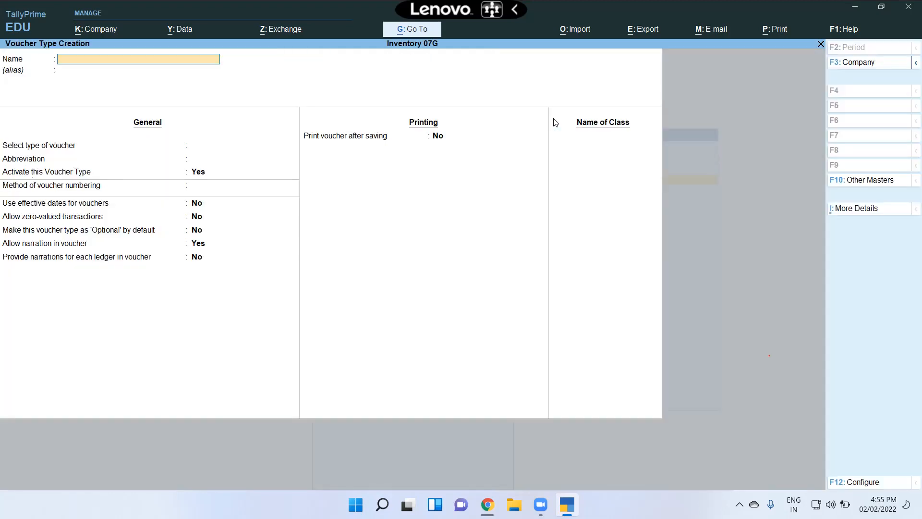
{"action": "type", "text": "Quatation"}
{"action": "key", "text": "Return"}
{"action": "key", "text": "Return"}
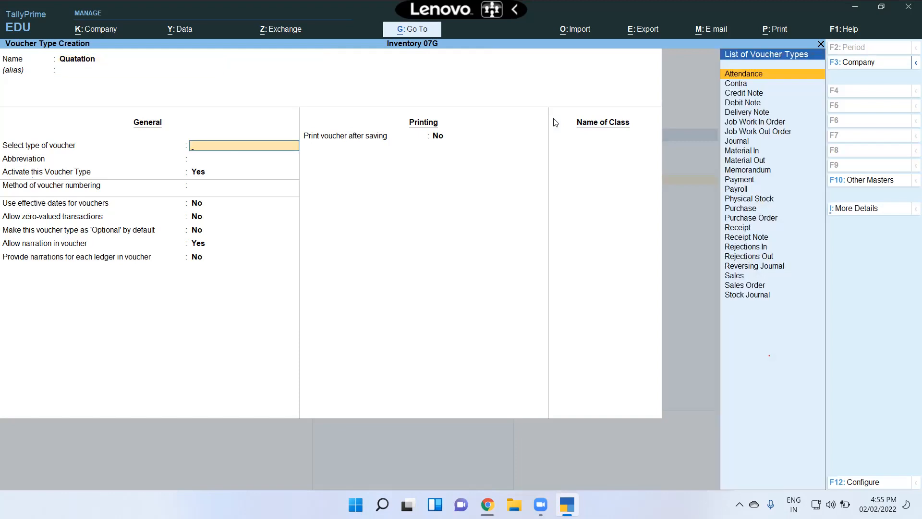
- Base the Quatation voucher type on Sales, keeping it active with automatic voucher numbering
{"action": "type", "text": "Sal"}
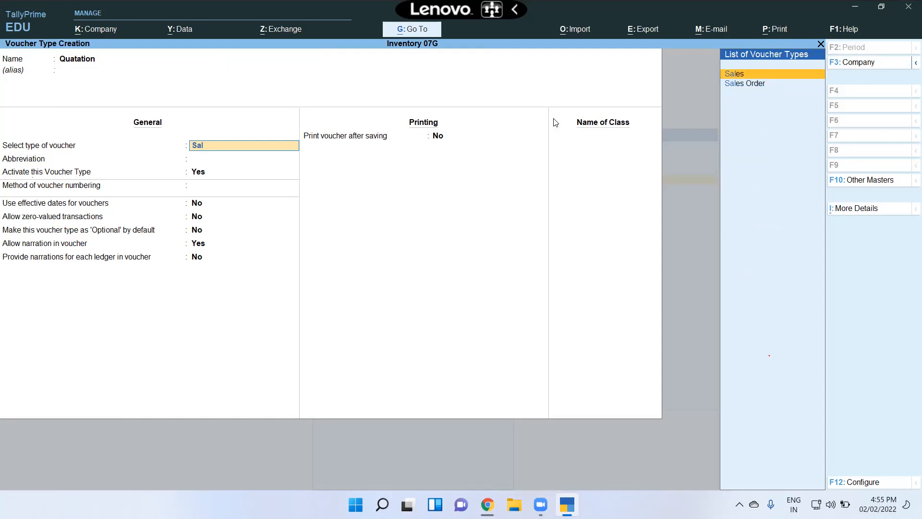
{"action": "key", "text": "Return"}
{"action": "key", "text": "Return"}
{"action": "key", "text": "Return"}
{"action": "key", "text": "Return"}
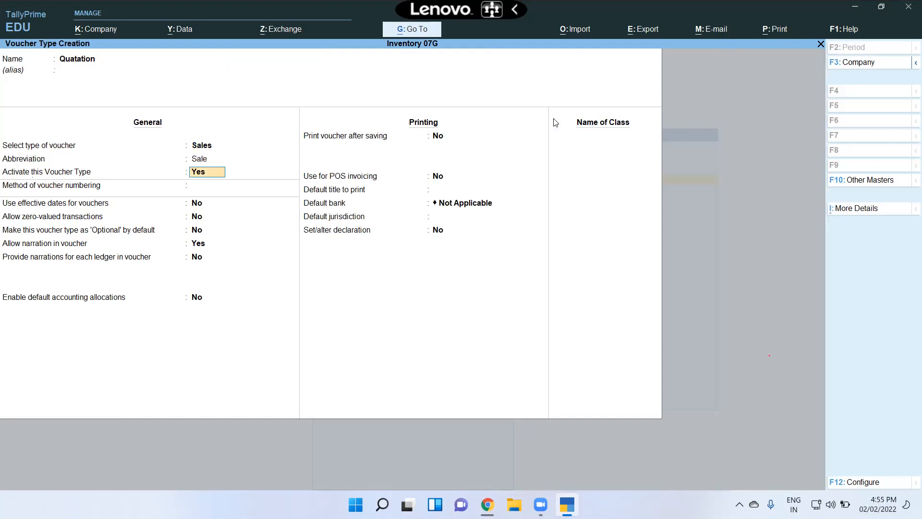
{"action": "key", "text": "Return"}
{"action": "key", "text": "Return"}
{"action": "key", "text": "Return"}
{"action": "key", "text": "Return"}
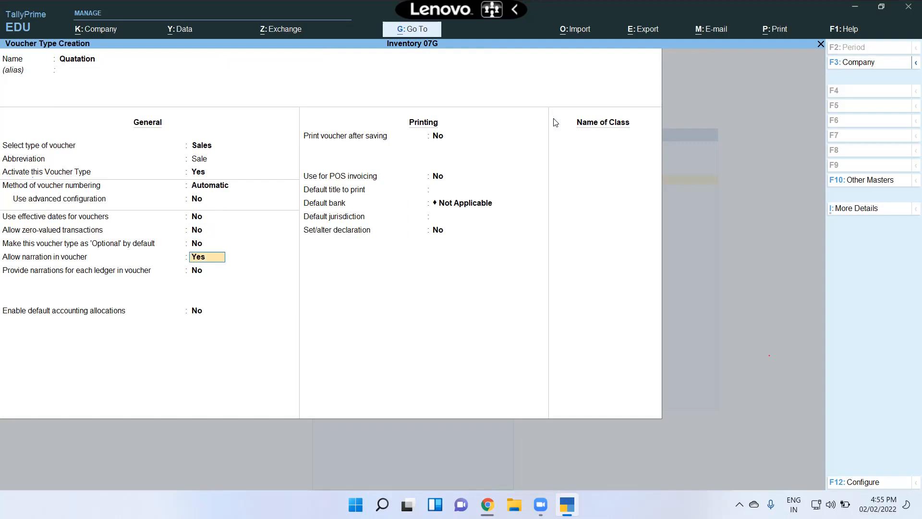
- Make the Quatation voucher type optional by default, save it and return to the Gateway
{"action": "key", "text": "Up"}
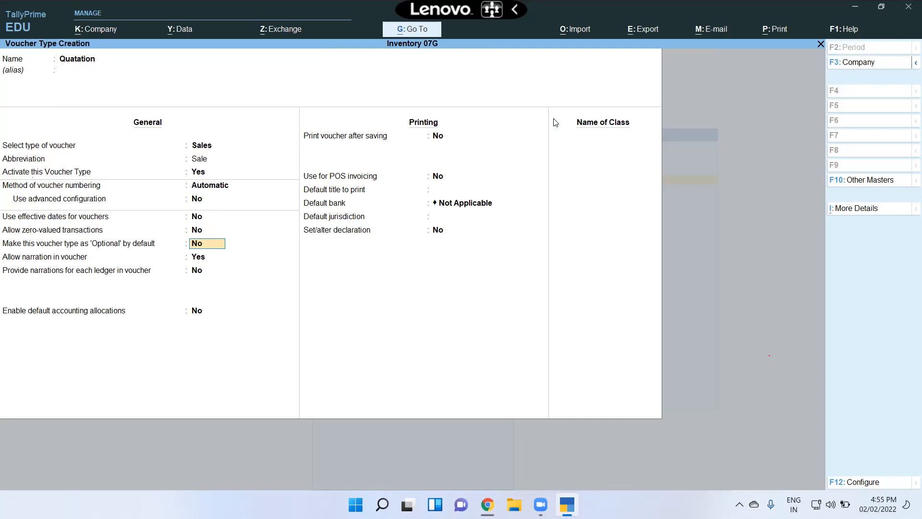
{"action": "type", "text": "y"}
{"action": "key", "text": "Return"}
{"action": "key", "text": "Return"}
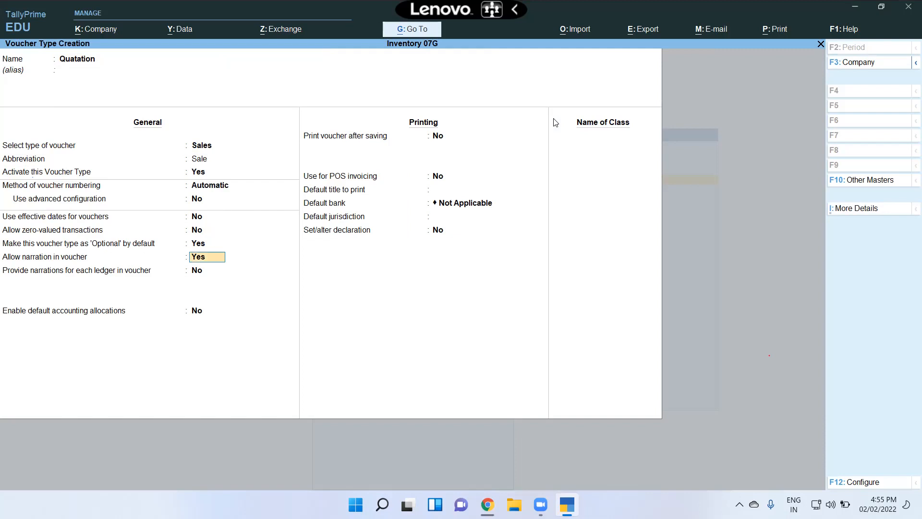
{"action": "key", "text": "Return"}
{"action": "key", "text": "Return"}
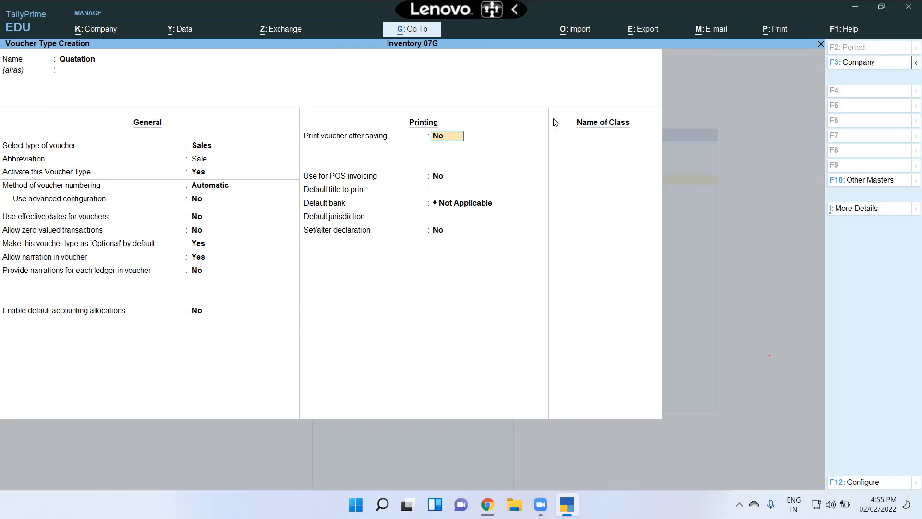
{"action": "key", "text": "ctrl+a"}
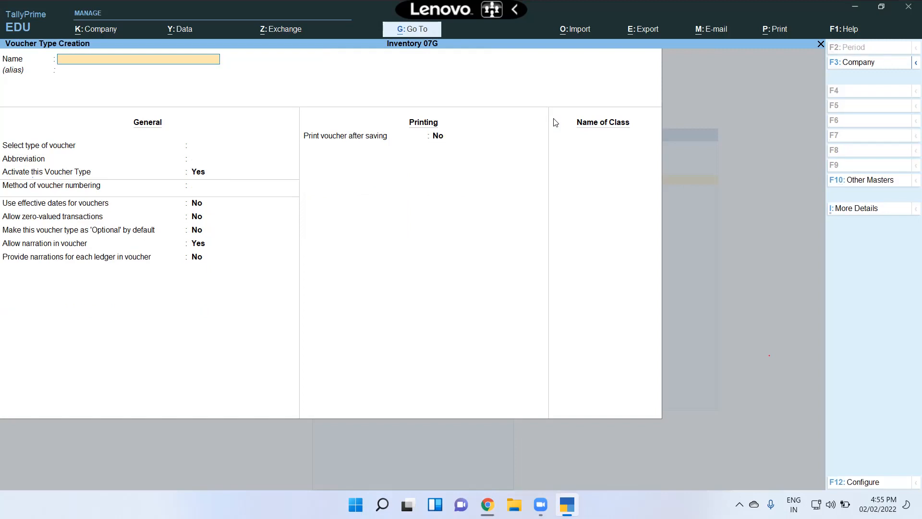
{"action": "key", "text": "Escape"}
{"action": "key", "text": "Return"}
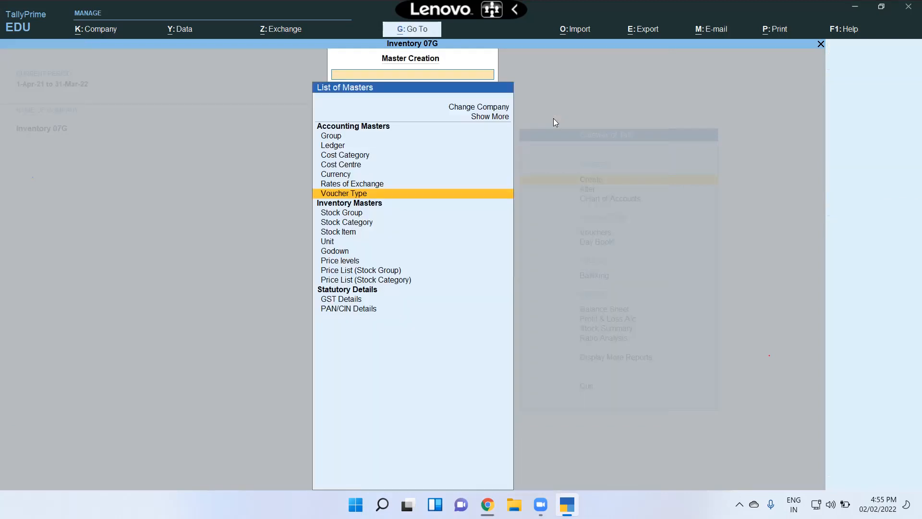
{"action": "key", "text": "Escape"}
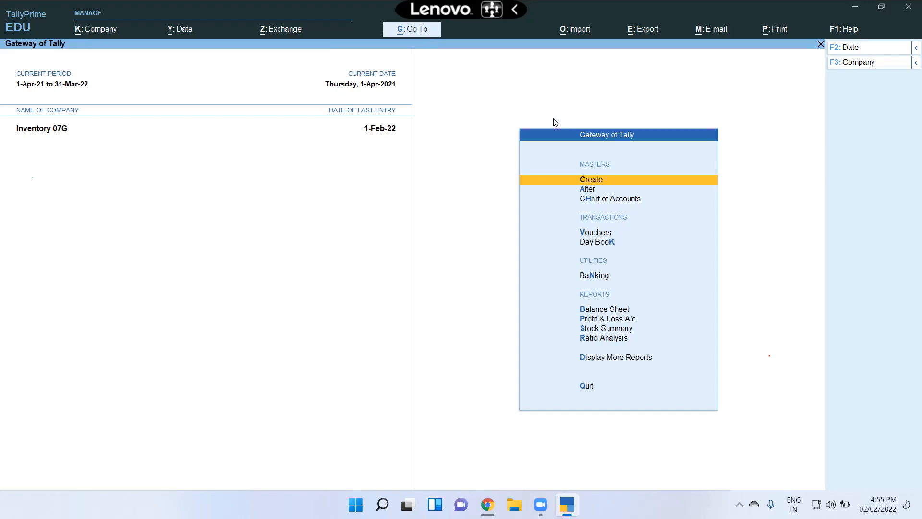
- Start a new sales voucher using the Quatation voucher type
{"action": "key", "text": "Down"}
{"action": "key", "text": "Down"}
{"action": "key", "text": "Down"}
{"action": "key", "text": "Return"}
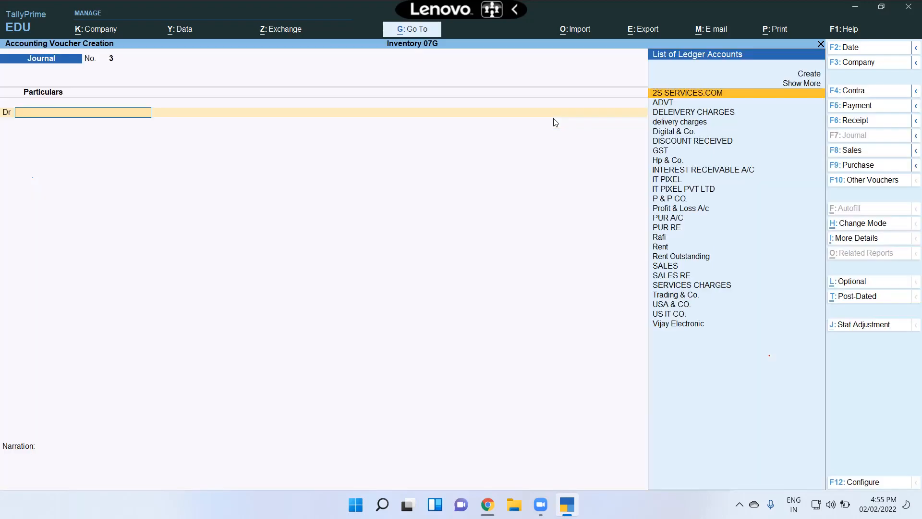
{"action": "key", "text": "F8"}
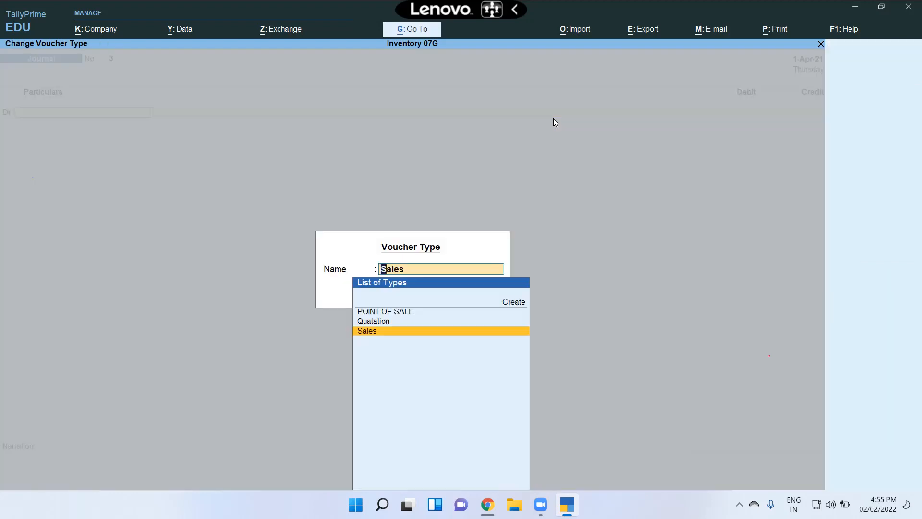
{"action": "key", "text": "Up"}
{"action": "key", "text": "Up"}
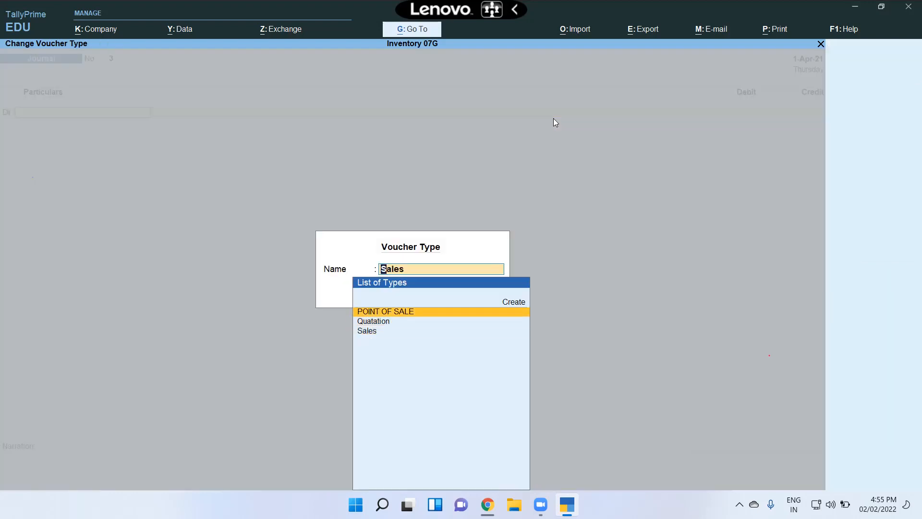
{"action": "key", "text": "Down"}
{"action": "key", "text": "Down"}
{"action": "key", "text": "Down"}
{"action": "key", "text": "Down"}
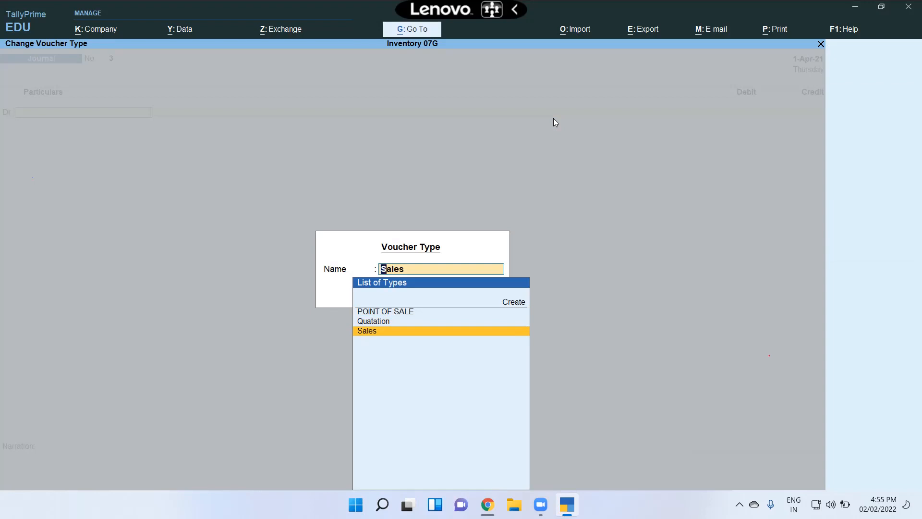
{"action": "key", "text": "Down"}
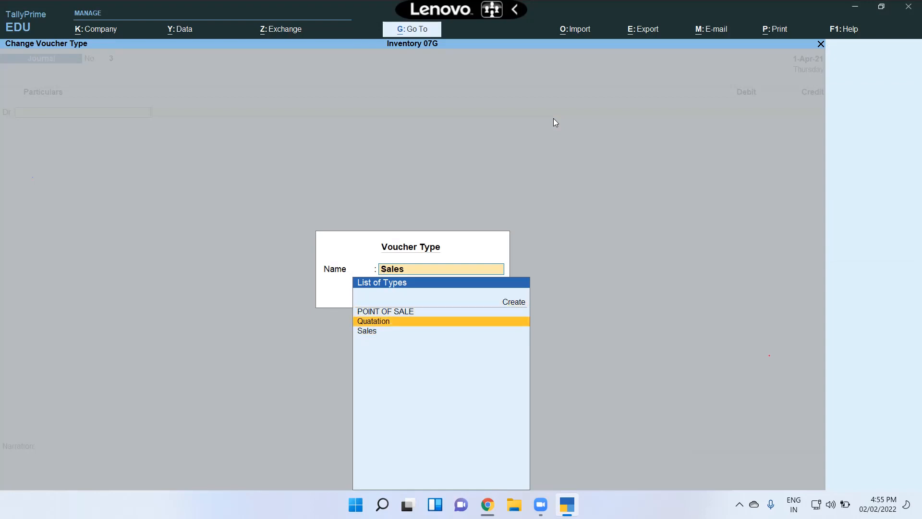
{"action": "key", "text": "Return"}
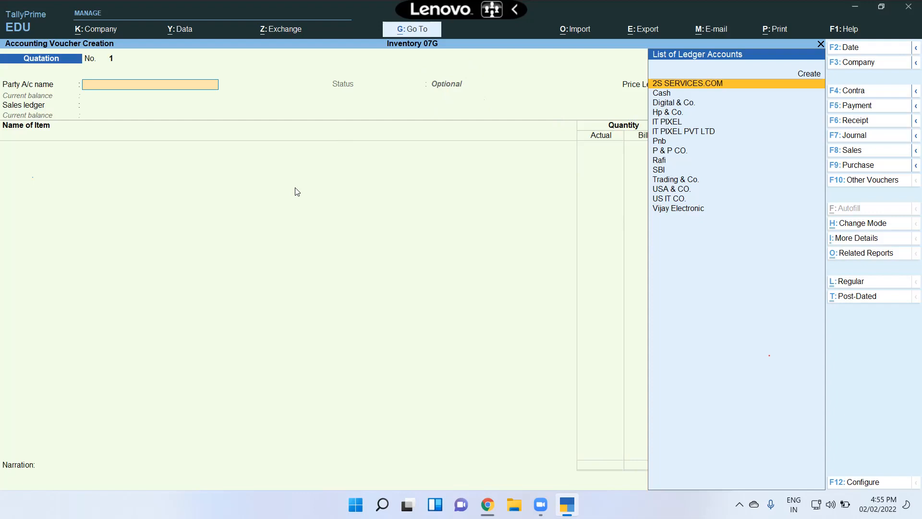
- Set the quotation's party account to 2S SERVICES.COM with its default party details, and the sales ledger to SALES
{"action": "key", "text": "Return"}
{"action": "key", "text": "ctrl+a"}
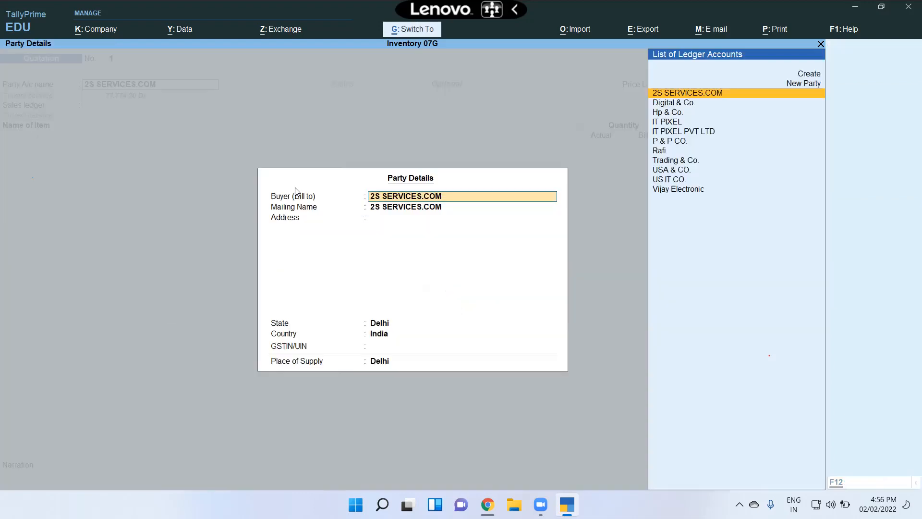
{"action": "key", "text": "ctrl+a"}
{"action": "key", "text": "Return"}
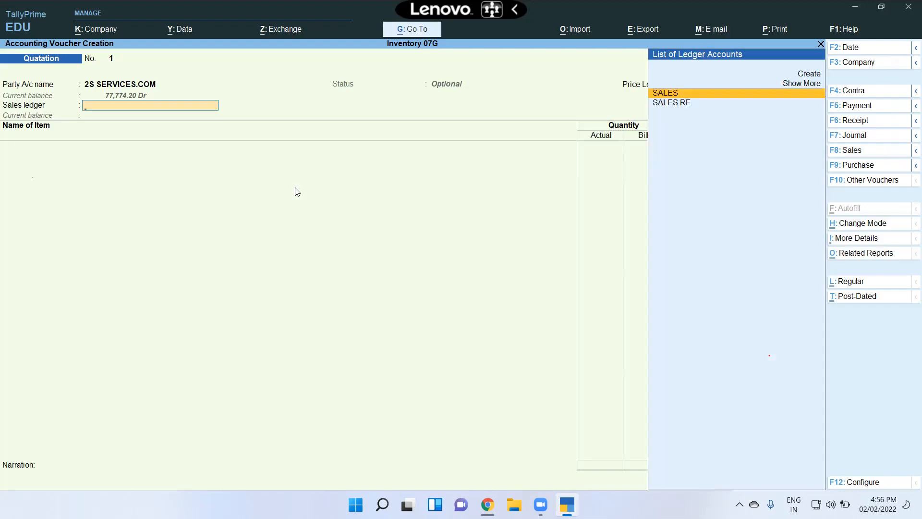
{"action": "key", "text": "Return"}
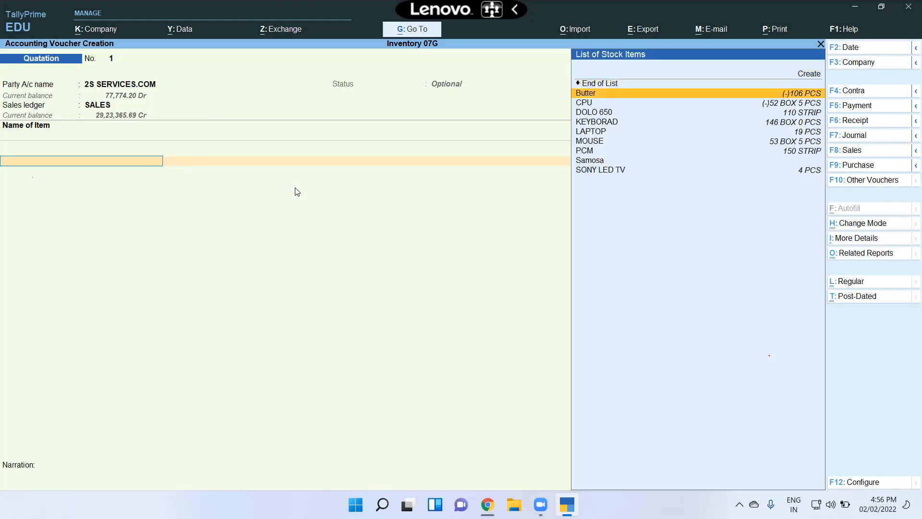
- Add Butter to the quotation: 50 PCS from LAJPAT NAGAR at a rate of 30 with a 5% discount, without tracking or order numbers
{"action": "key", "text": "Return"}
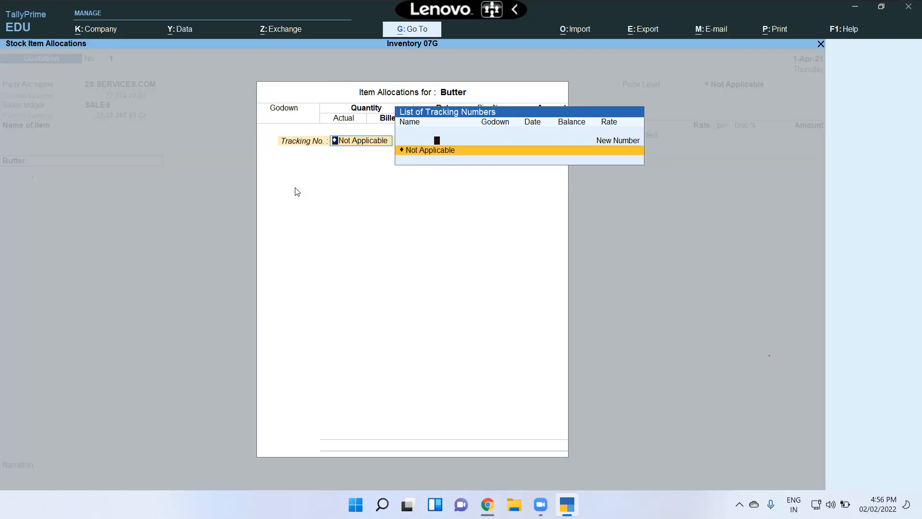
{"action": "key", "text": "Return"}
{"action": "key", "text": "Return"}
{"action": "type", "text": "50"}
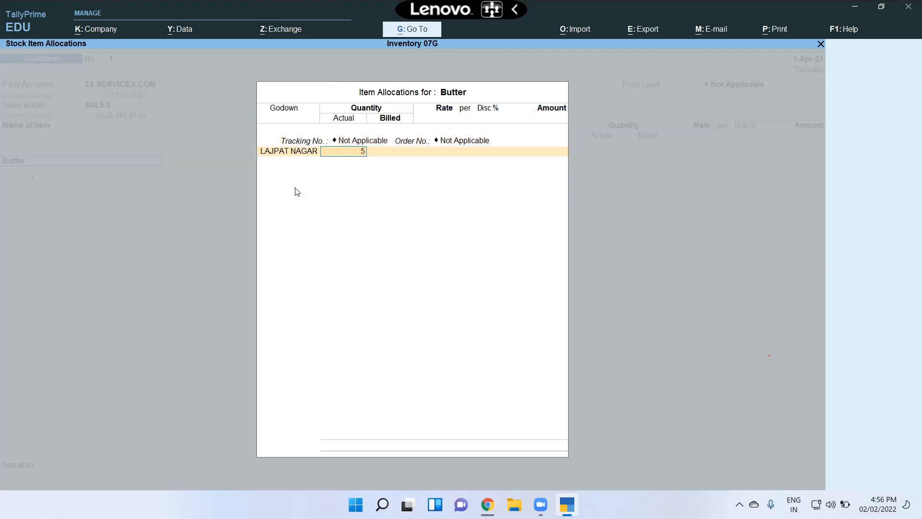
{"action": "key", "text": "Return"}
{"action": "key", "text": "Return"}
{"action": "key", "text": "Return"}
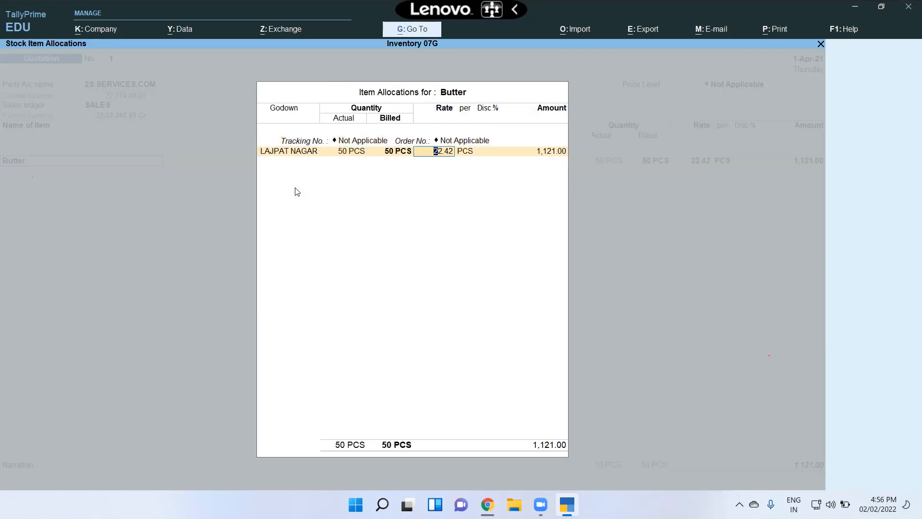
{"action": "type", "text": "30"}
{"action": "key", "text": "Return"}
{"action": "key", "text": "Return"}
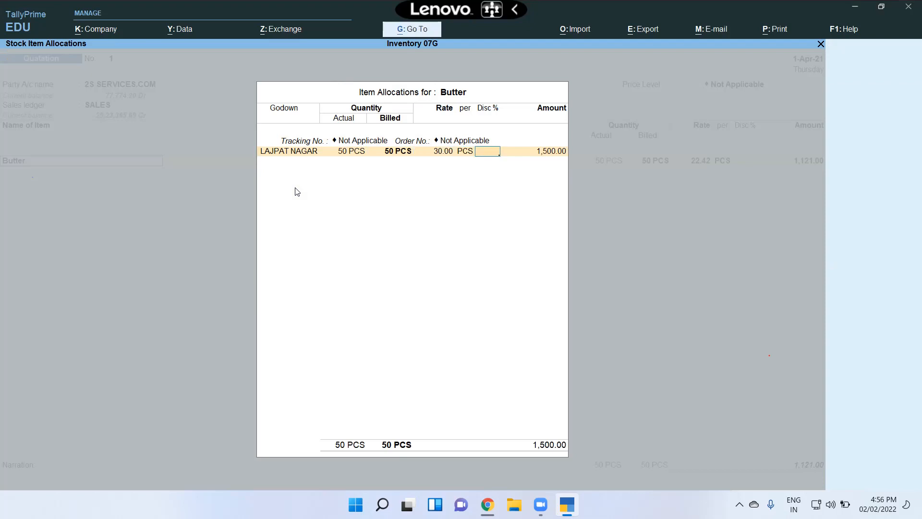
{"action": "type", "text": "5"}
{"action": "key", "text": "Return"}
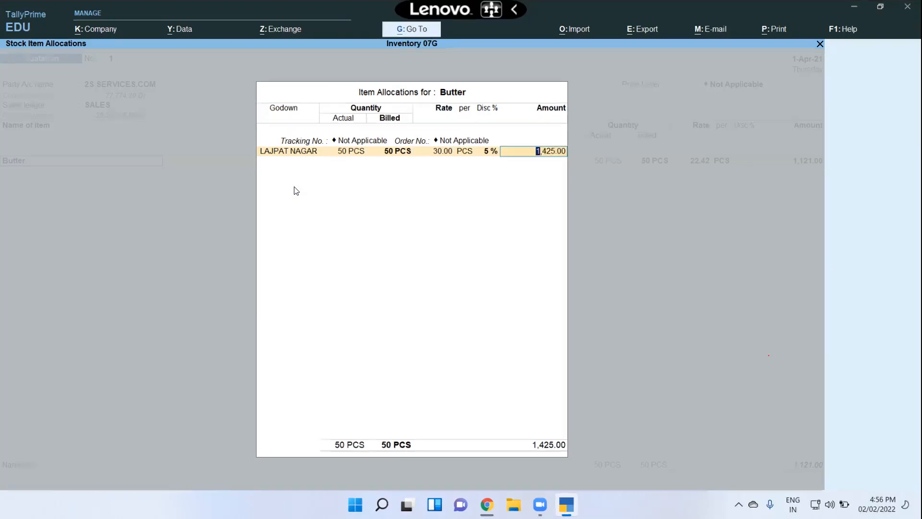
{"action": "key", "text": "Return"}
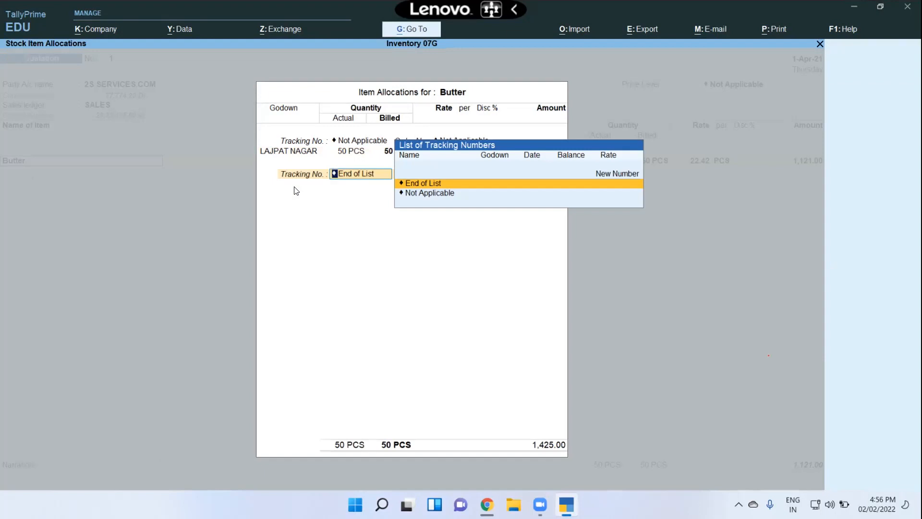
{"action": "key", "text": "Return"}
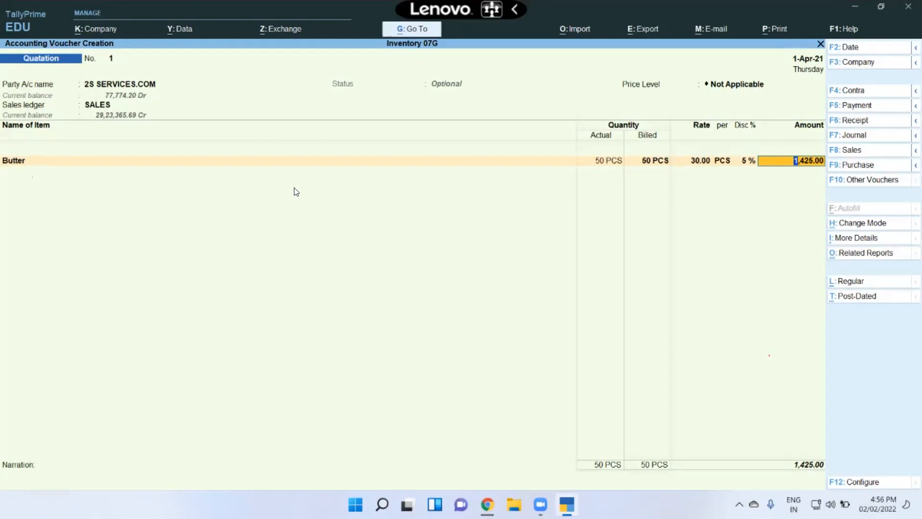
{"action": "key", "text": "Return"}
- Add LAPTOP as the quotation's next item, with its tracking and order numbers set to Not Applicable
{"action": "key", "text": "Down"}
{"action": "key", "text": "Down"}
{"action": "key", "text": "Down"}
{"action": "key", "text": "Down"}
{"action": "key", "text": "Down"}
{"action": "key", "text": "Down"}
{"action": "key", "text": "Return"}
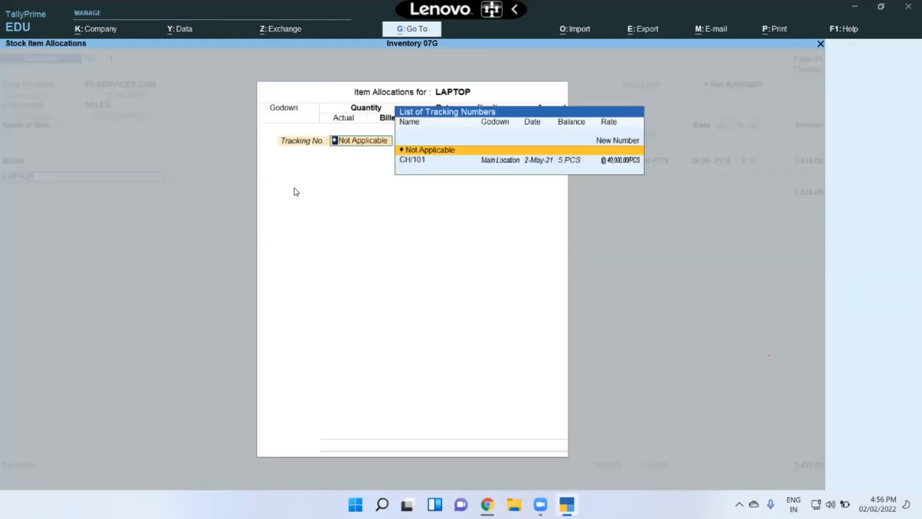
{"action": "type", "text": "n"}
{"action": "key", "text": "Return"}
{"action": "key", "text": "Return"}
{"action": "key", "text": "Return"}
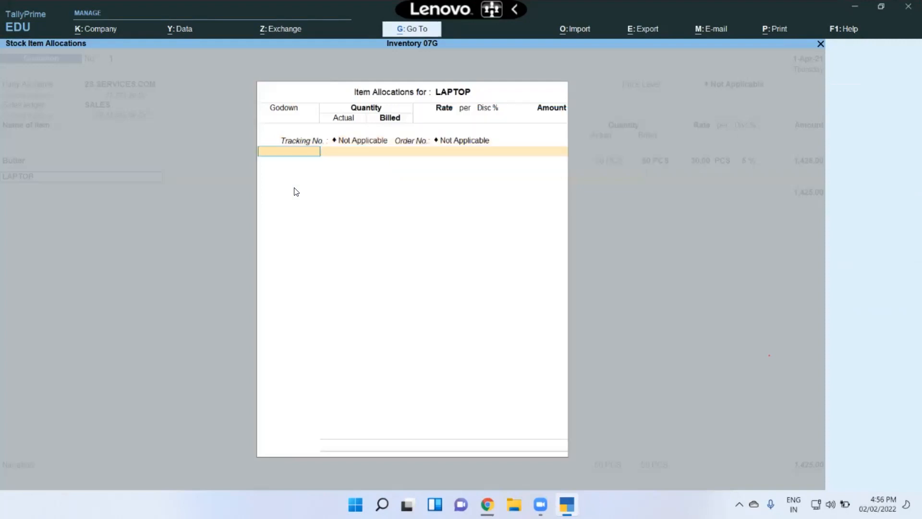
- Allocate 60 PCS of LAPTOP from LAJPAT NAGAR at a rate of 10,000 per PCS
{"action": "type", "text": "60"}
{"action": "key", "text": "Return"}
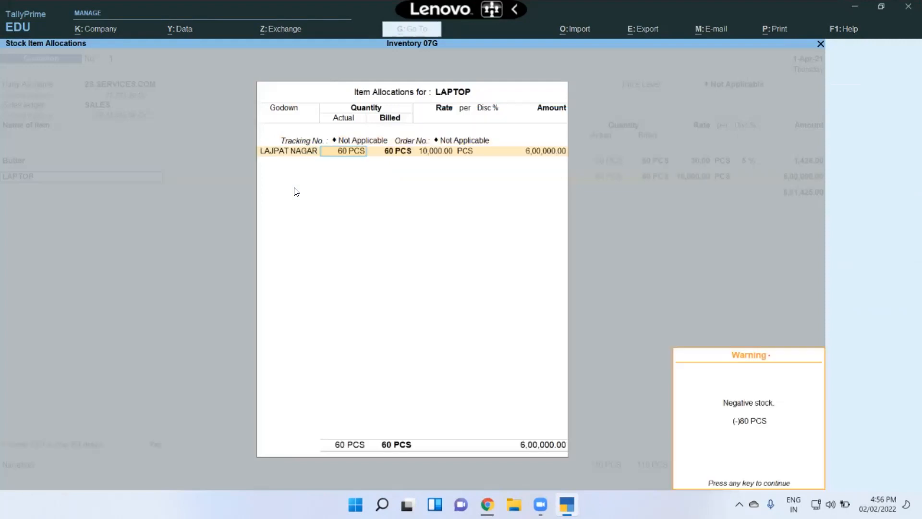
{"action": "key", "text": "Return"}
{"action": "key", "text": "Return"}
{"action": "key", "text": "Return"}
{"action": "key", "text": "Return"}
{"action": "key", "text": "Return"}
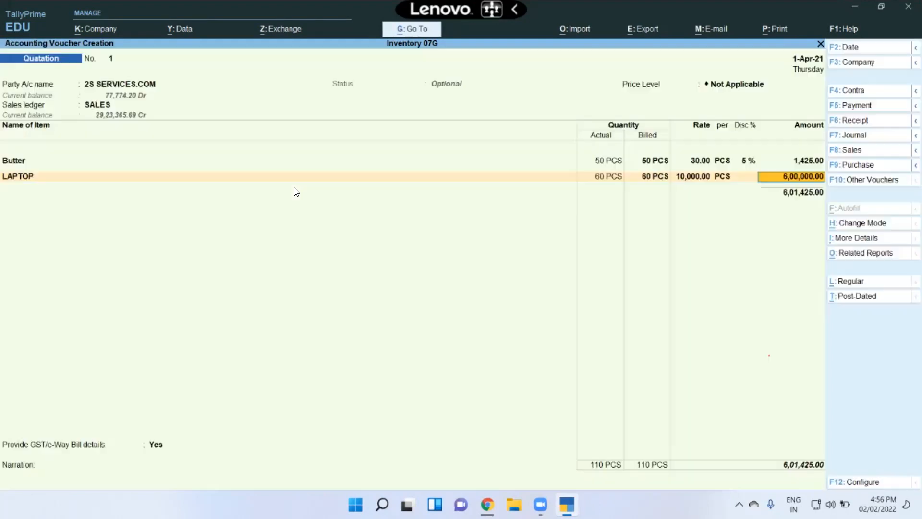
{"action": "key", "text": "Return"}
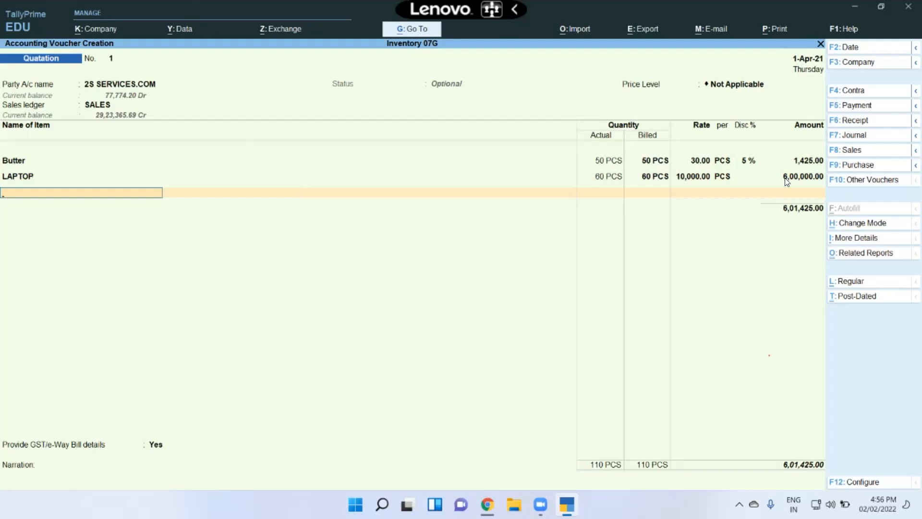
- Reopen the LAPTOP line's item allocation and set its discount to 1%
{"action": "key", "text": "Up"}
{"action": "key", "text": "Return"}
{"action": "key", "text": "Return"}
{"action": "key", "text": "Return"}
{"action": "key", "text": "Return"}
{"action": "key", "text": "Return"}
{"action": "key", "text": "Return"}
{"action": "key", "text": "Return"}
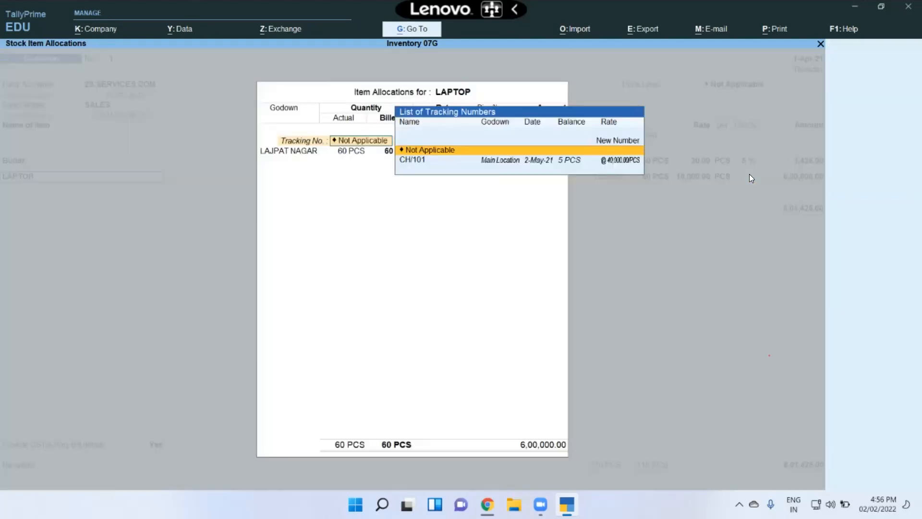
{"action": "key", "text": "Return"}
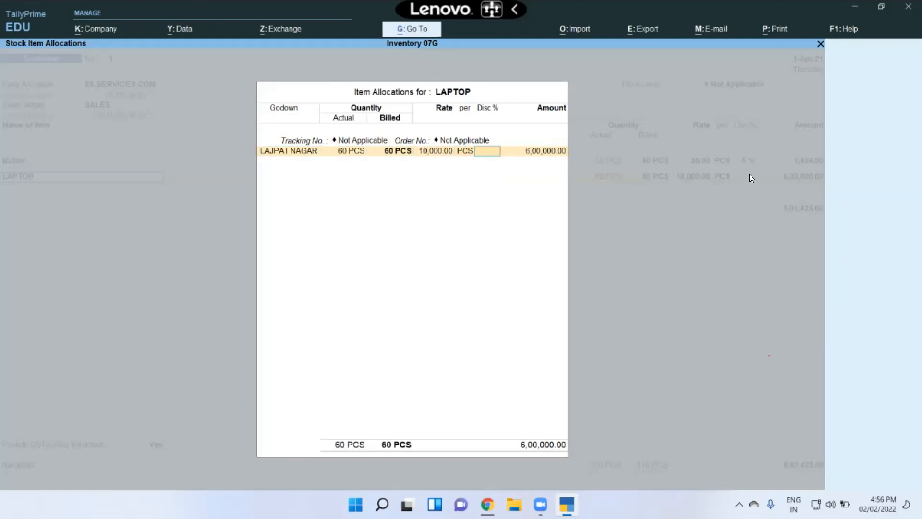
{"action": "key", "text": "Return"}
{"action": "key", "text": "Return"}
{"action": "key", "text": "Return"}
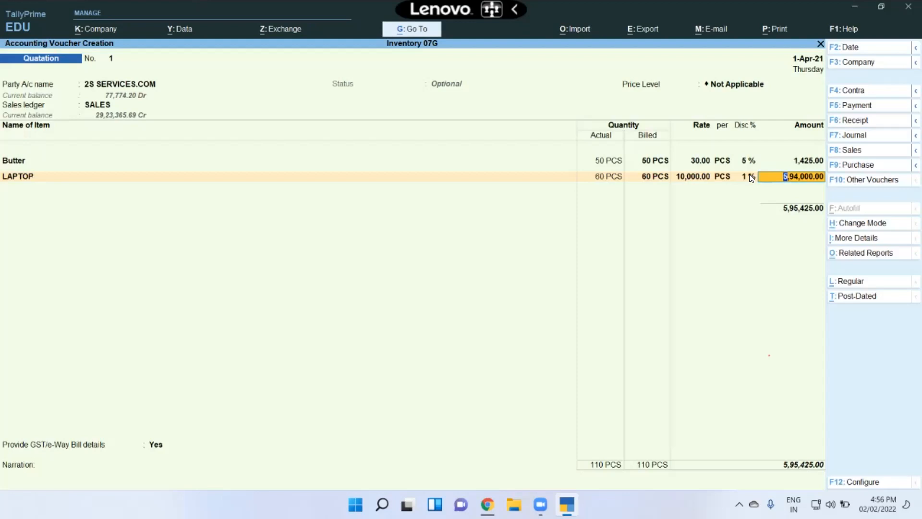
- Preview the quotation's printout enlarged and review the proforma invoice from header to declaration
{"action": "key", "text": "ctrl+p"}
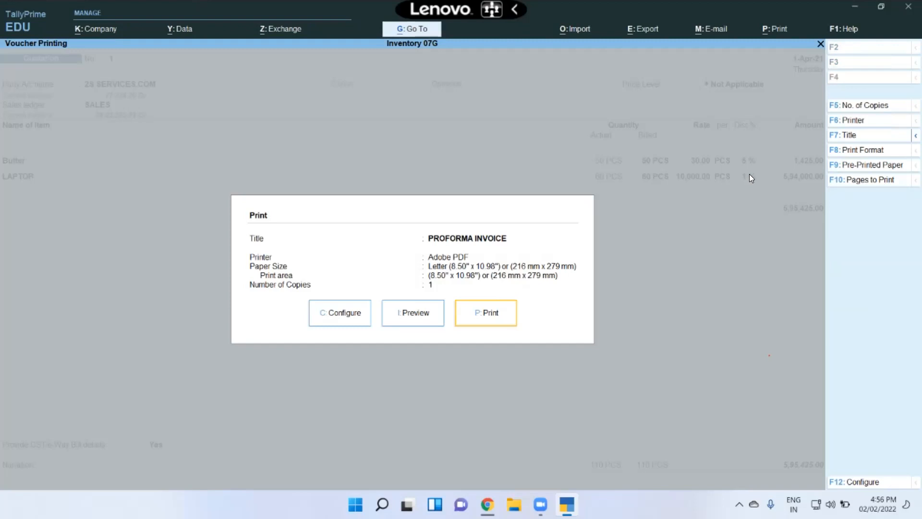
{"action": "key", "text": "Left"}
{"action": "key", "text": "Left"}
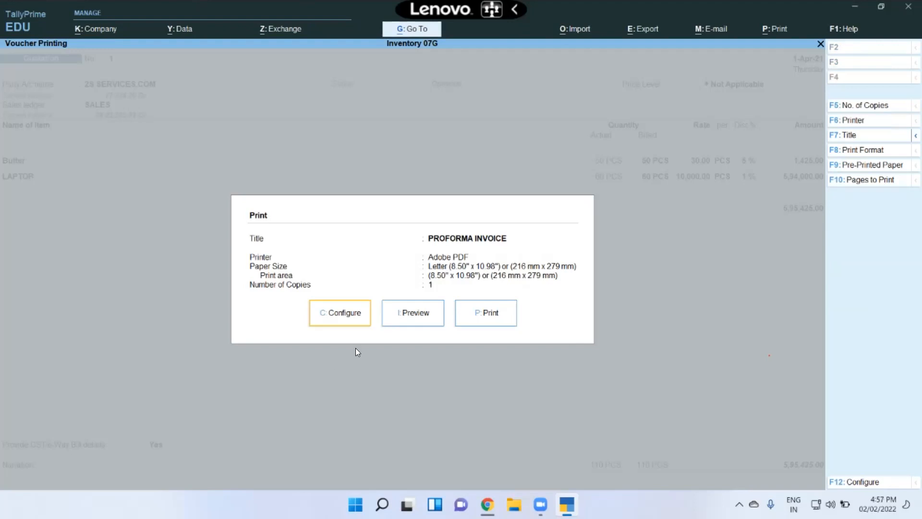
{"action": "left_click", "coordinate": [411, 311]}
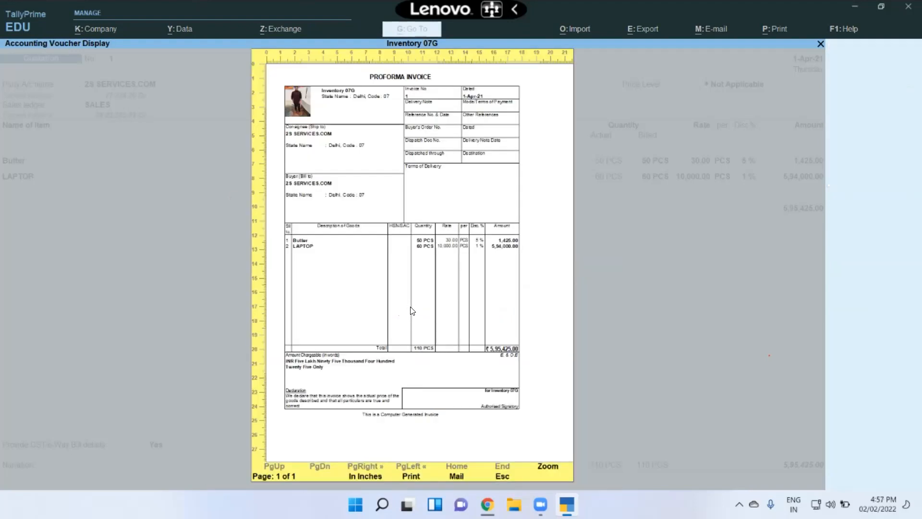
{"action": "left_click", "coordinate": [411, 311]}
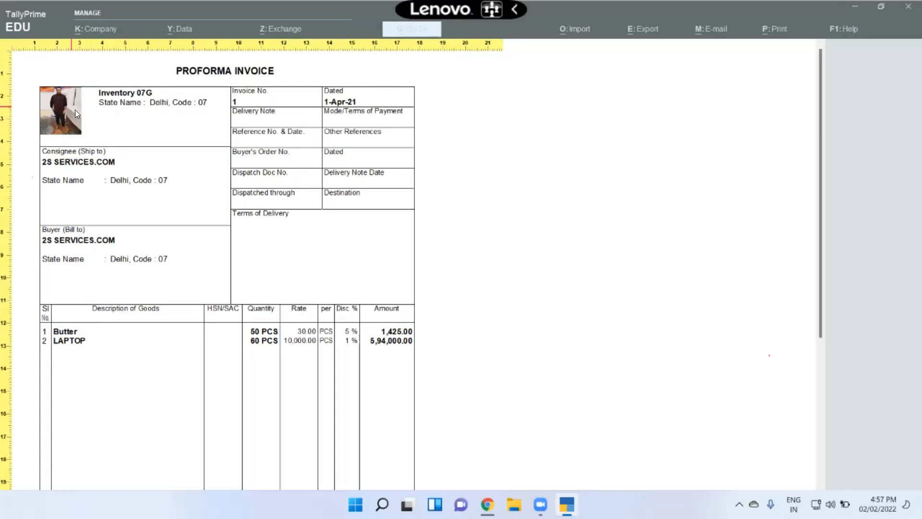
{"action": "scroll", "coordinate": [132, 228], "scroll_direction": "down", "scroll_amount": 5}
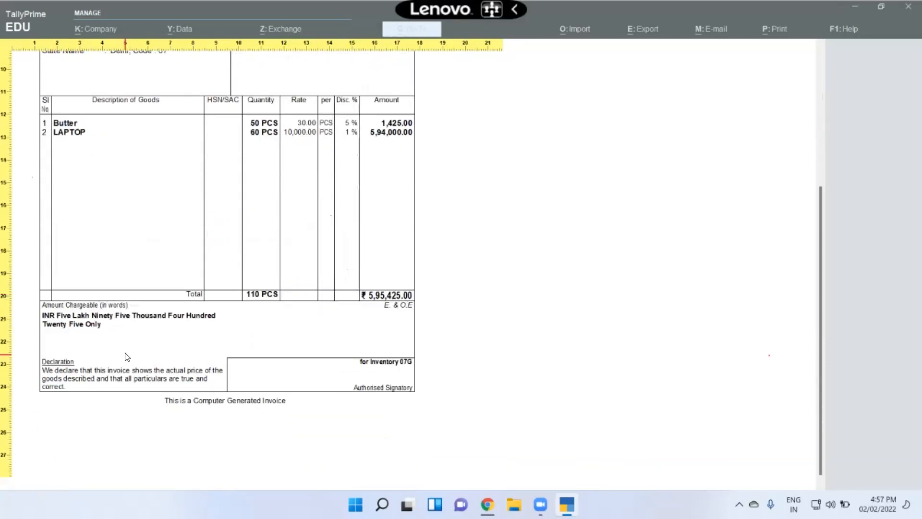
{"action": "scroll", "coordinate": [117, 334], "scroll_direction": "down", "scroll_amount": 1}
{"action": "scroll", "coordinate": [118, 331], "scroll_direction": "up", "scroll_amount": 5}
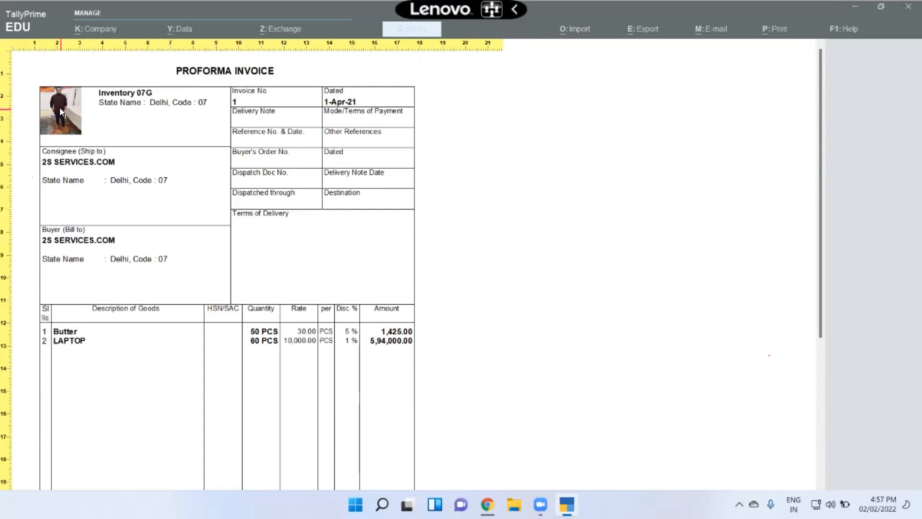
{"action": "key", "text": "Escape"}
{"action": "key", "text": "Escape"}
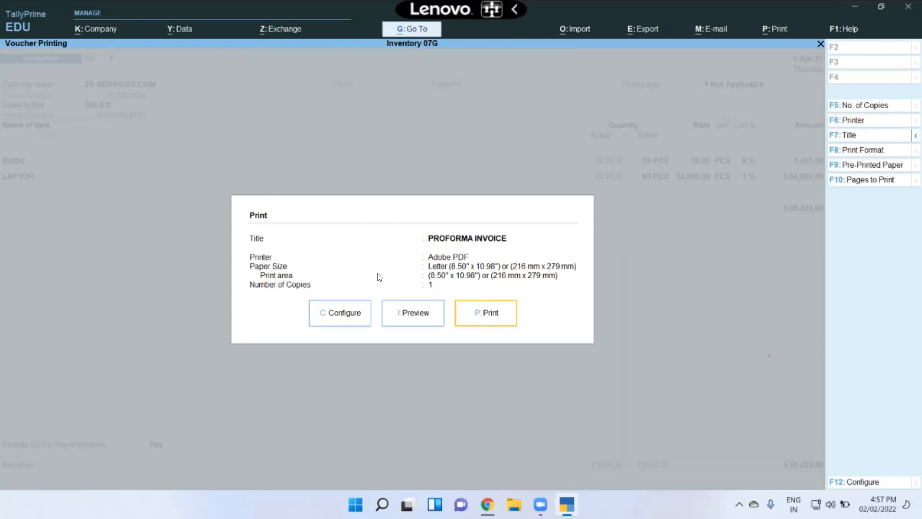
- Examine the quotation's print configuration options
{"action": "left_click", "coordinate": [350, 321]}
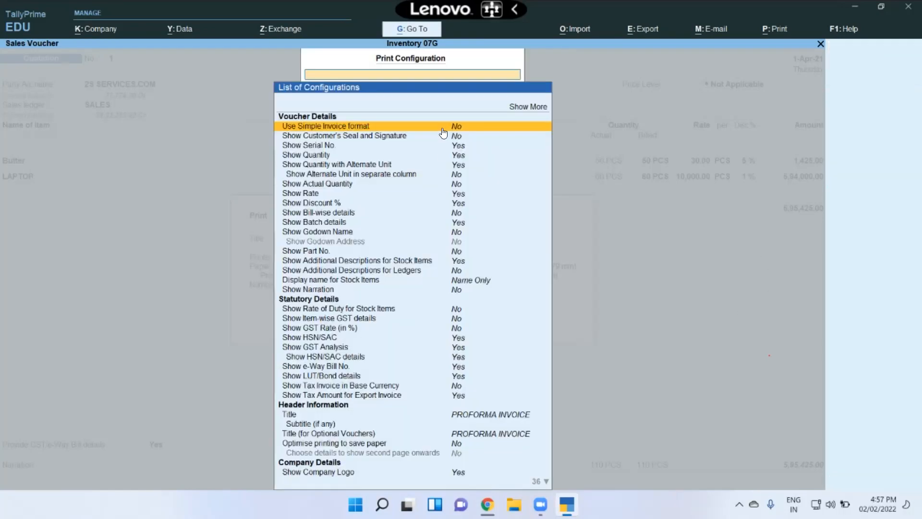
{"action": "scroll", "coordinate": [481, 327], "scroll_direction": "down", "scroll_amount": 5}
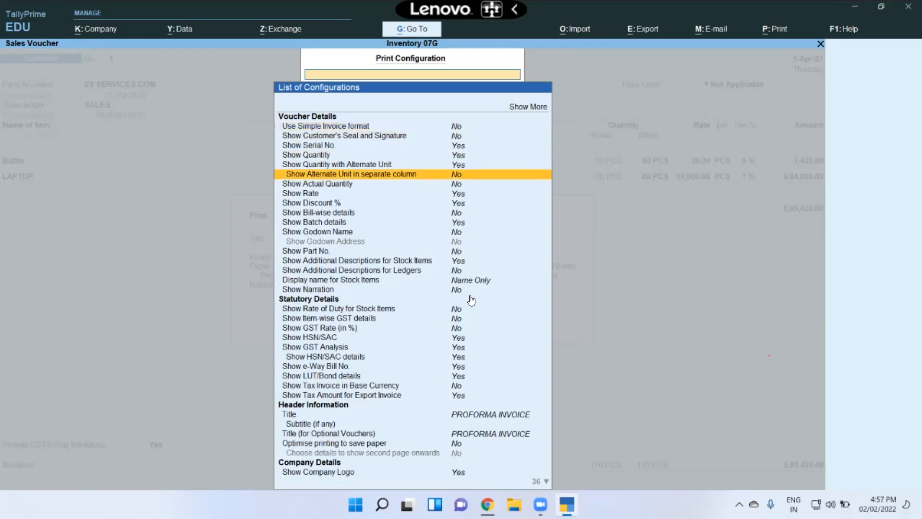
{"action": "key", "text": "Escape"}
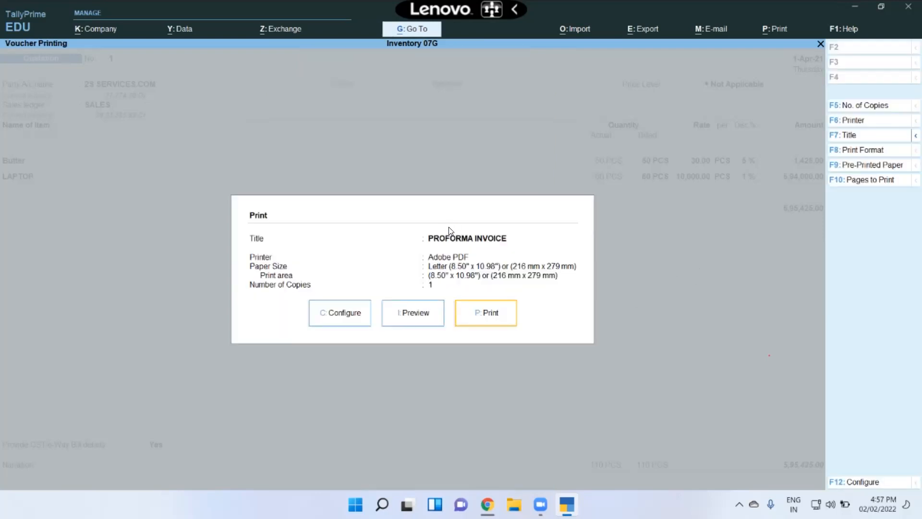
- Close the print dialog, save the quotation and return to the Gateway
{"action": "key", "text": "Escape"}
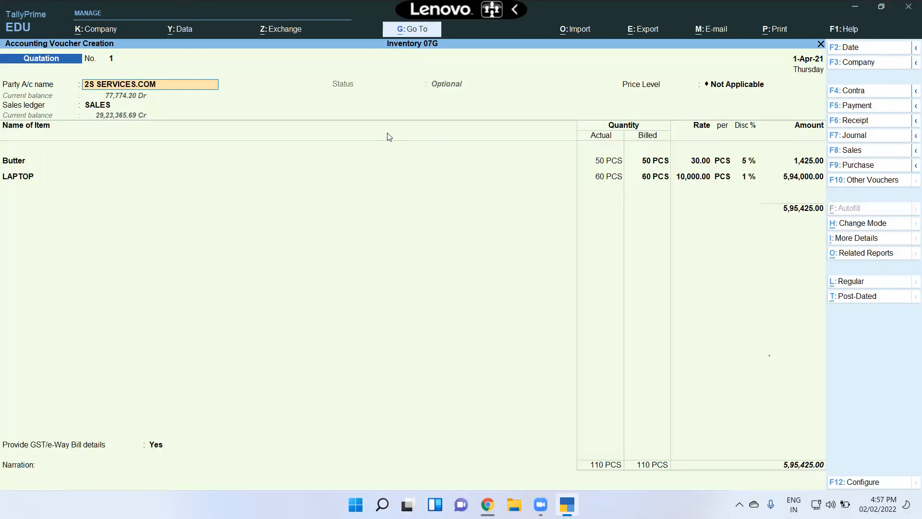
{"action": "key", "text": "ctrl+a"}
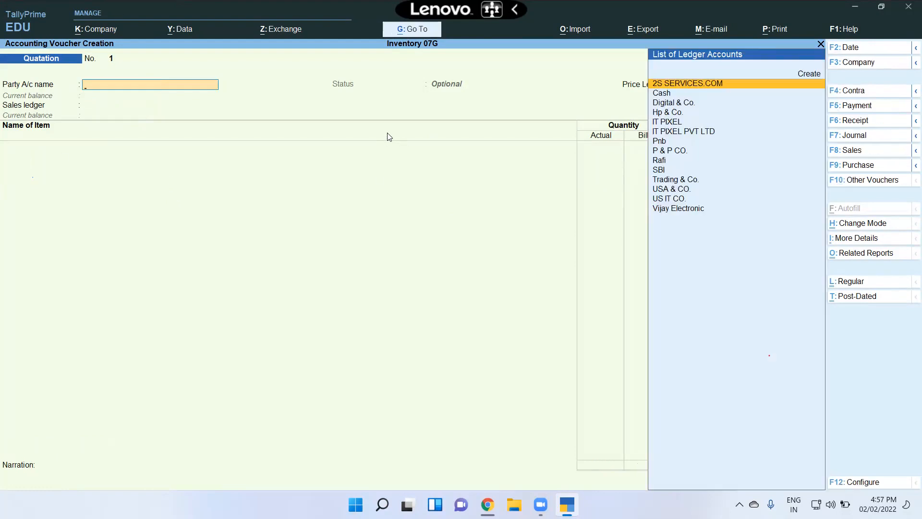
{"action": "key", "text": "Escape"}
- Open the Day Book and locate the Quatation voucher for 2S SERVICES.COM
{"action": "key", "text": "Down"}
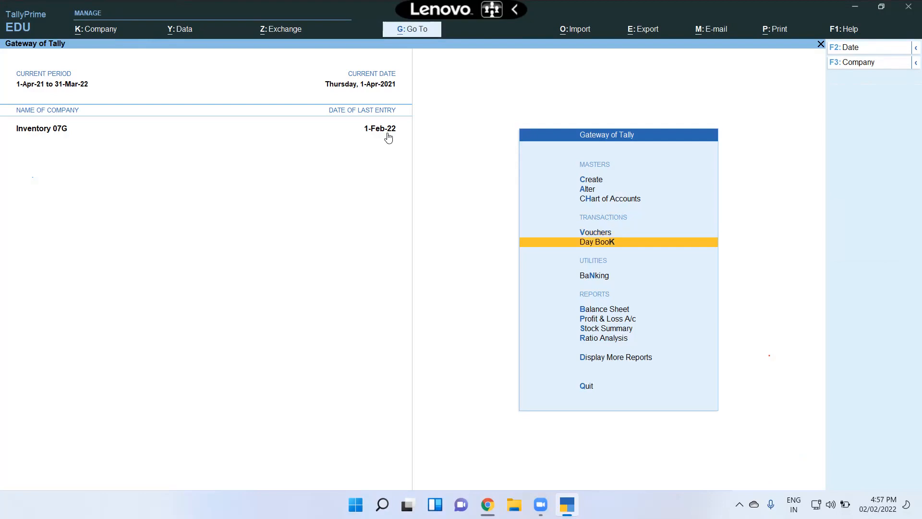
{"action": "key", "text": "Return"}
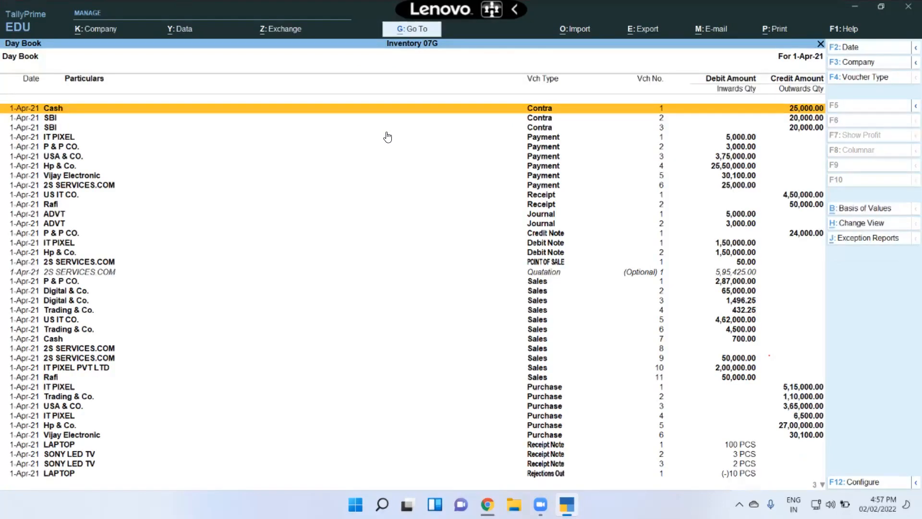
{"action": "key", "text": "Down"}
{"action": "key", "text": "Down"}
{"action": "key", "text": "Down"}
{"action": "key", "text": "Down"}
{"action": "key", "text": "Down"}
{"action": "key", "text": "Down"}
{"action": "key", "text": "Down"}
{"action": "key", "text": "Down"}
{"action": "key", "text": "Down"}
{"action": "key", "text": "Down"}
{"action": "key", "text": "Down"}
{"action": "key", "text": "Down"}
{"action": "key", "text": "Down"}
{"action": "key", "text": "Down"}
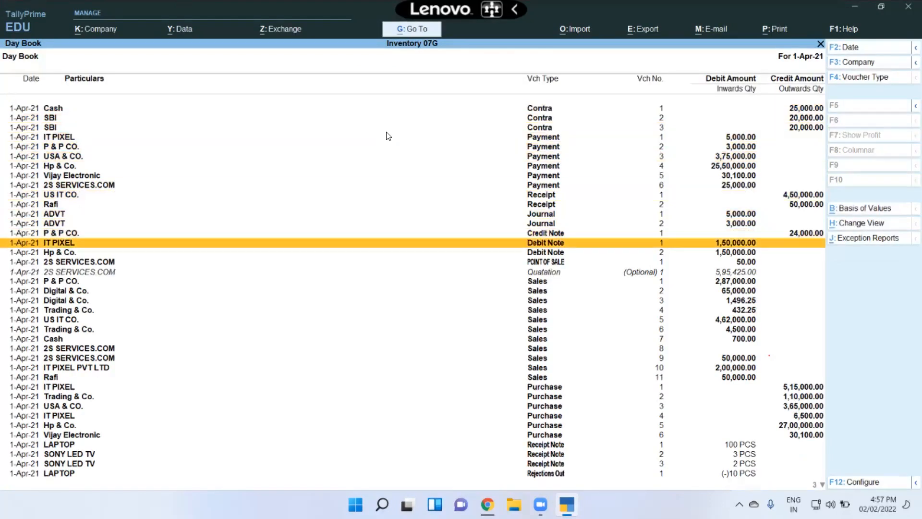
{"action": "key", "text": "Down"}
{"action": "key", "text": "Down"}
{"action": "key", "text": "Down"}
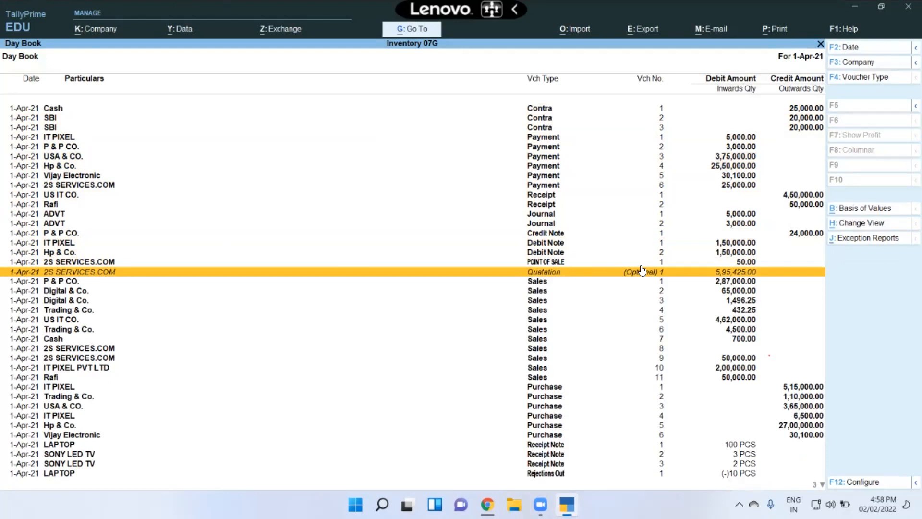
{"action": "key", "text": "Up"}
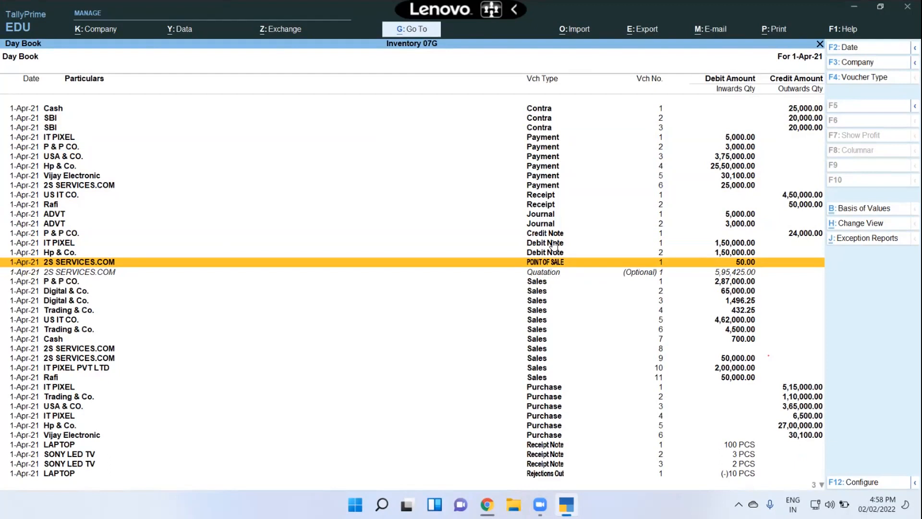
{"action": "key", "text": "Down"}
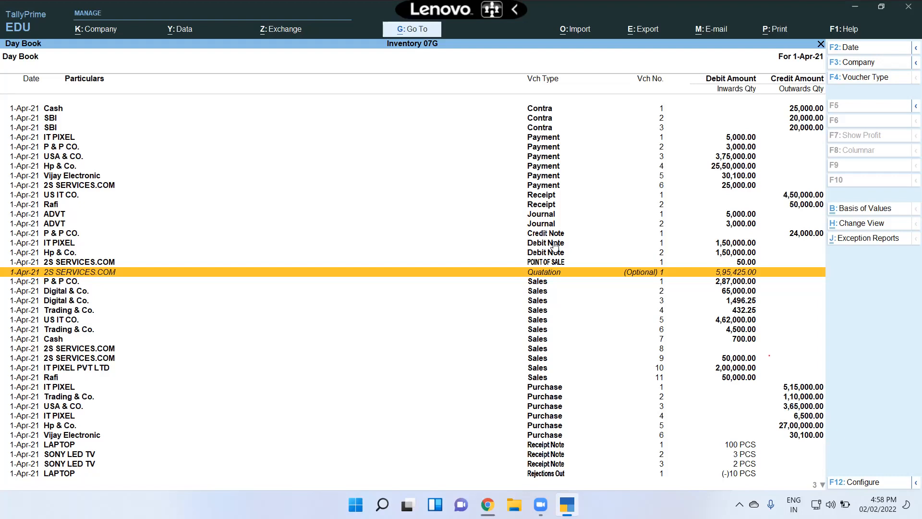
- Leave the Day Book without quitting the program and open Display More Reports
{"action": "key", "text": "Escape"}
{"action": "key", "text": "Escape"}
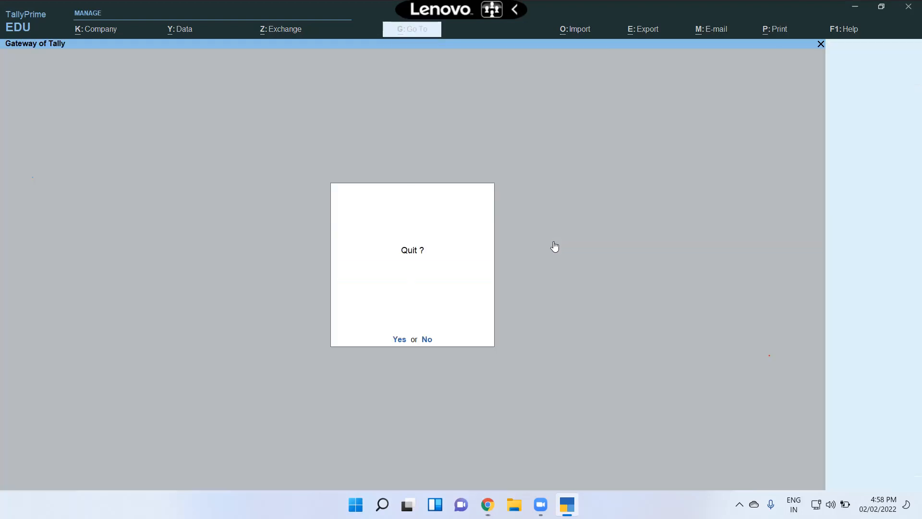
{"action": "key", "text": "Escape"}
{"action": "key", "text": "Down"}
{"action": "key", "text": "Down"}
{"action": "key", "text": "Down"}
{"action": "key", "text": "Down"}
{"action": "key", "text": "Down"}
{"action": "key", "text": "Down"}
{"action": "key", "text": "Down"}
{"action": "key", "text": "Down"}
{"action": "key", "text": "Down"}
{"action": "key", "text": "Down"}
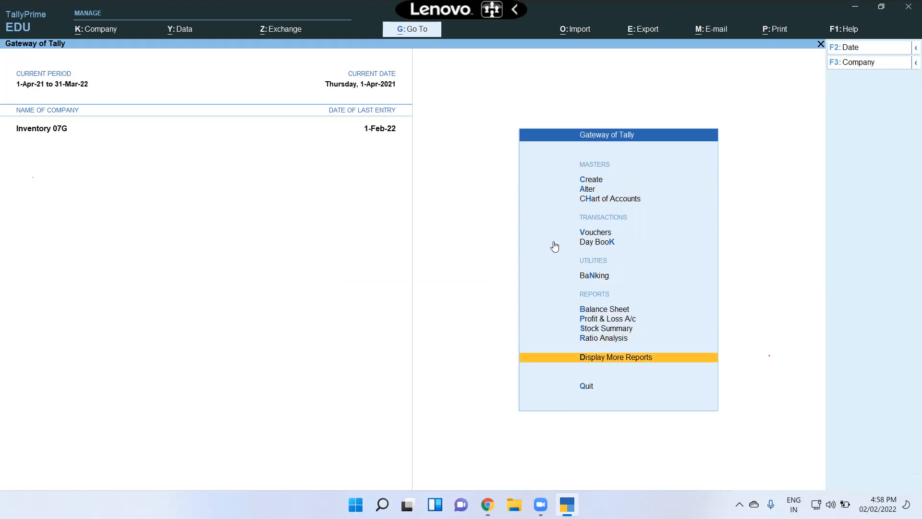
{"action": "key", "text": "Return"}
- Look through the reports available under Inventory Books and return to the list of report groups
{"action": "key", "text": "Down"}
{"action": "key", "text": "Down"}
{"action": "key", "text": "Down"}
{"action": "key", "text": "Down"}
{"action": "key", "text": "Down"}
{"action": "key", "text": "Down"}
{"action": "key", "text": "Down"}
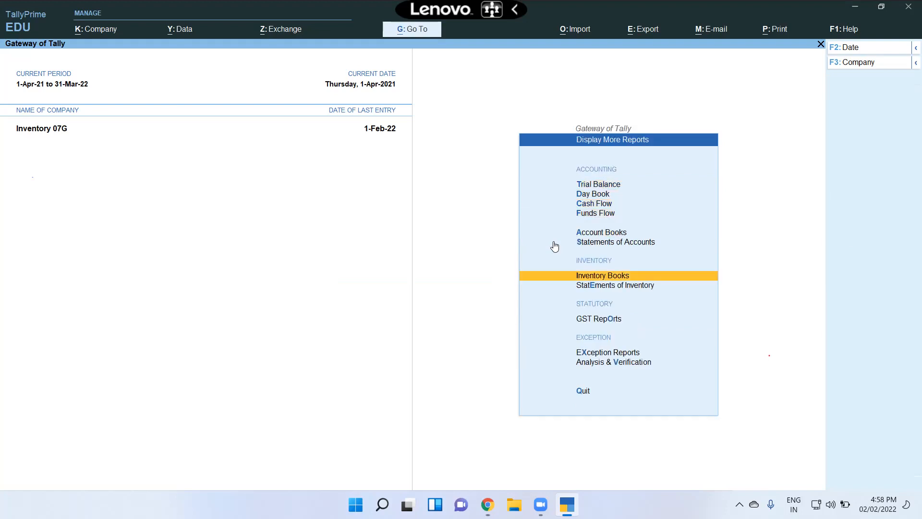
{"action": "key", "text": "Up"}
{"action": "key", "text": "Return"}
{"action": "key", "text": "Down"}
{"action": "key", "text": "Down"}
{"action": "key", "text": "Down"}
{"action": "key", "text": "Up"}
{"action": "key", "text": "Up"}
{"action": "key", "text": "Down"}
{"action": "key", "text": "Down"}
{"action": "key", "text": "Down"}
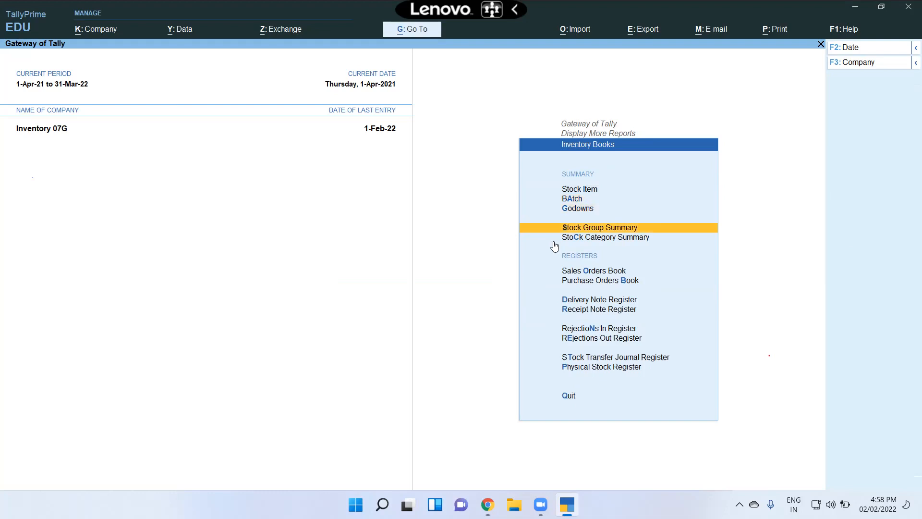
{"action": "key", "text": "Down"}
{"action": "key", "text": "Down"}
{"action": "key", "text": "Escape"}
{"action": "key", "text": "Up"}
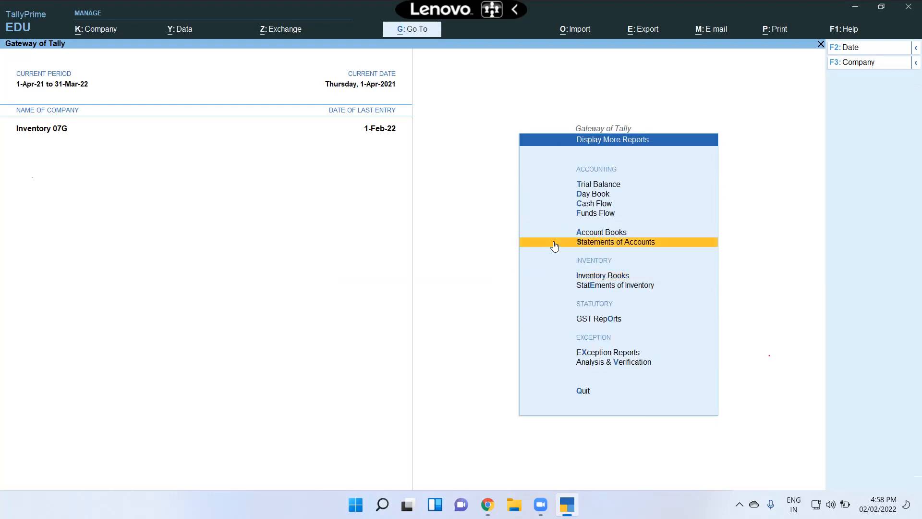
- Check Statements of Accounts and look through the summaries and registers under Account Books
{"action": "key", "text": "Return"}
{"action": "key", "text": "Escape"}
{"action": "key", "text": "Up"}
{"action": "key", "text": "Return"}
{"action": "key", "text": "Down"}
{"action": "key", "text": "Down"}
{"action": "key", "text": "Down"}
{"action": "key", "text": "Down"}
{"action": "key", "text": "Down"}
{"action": "key", "text": "Up"}
{"action": "key", "text": "Up"}
{"action": "key", "text": "Up"}
{"action": "key", "text": "Down"}
{"action": "key", "text": "Down"}
{"action": "key", "text": "Down"}
{"action": "key", "text": "Down"}
{"action": "key", "text": "Down"}
{"action": "key", "text": "Down"}
{"action": "key", "text": "Down"}
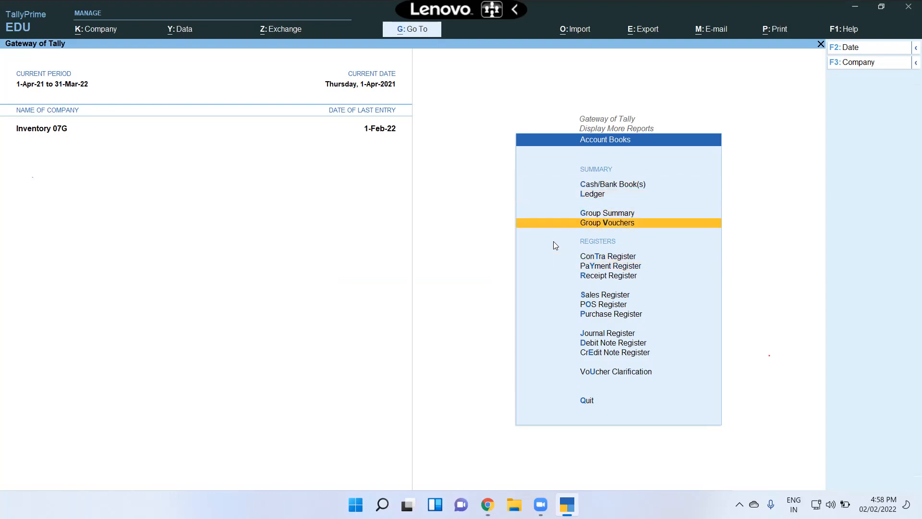
{"action": "key", "text": "Down"}
{"action": "key", "text": "Down"}
{"action": "key", "text": "Down"}
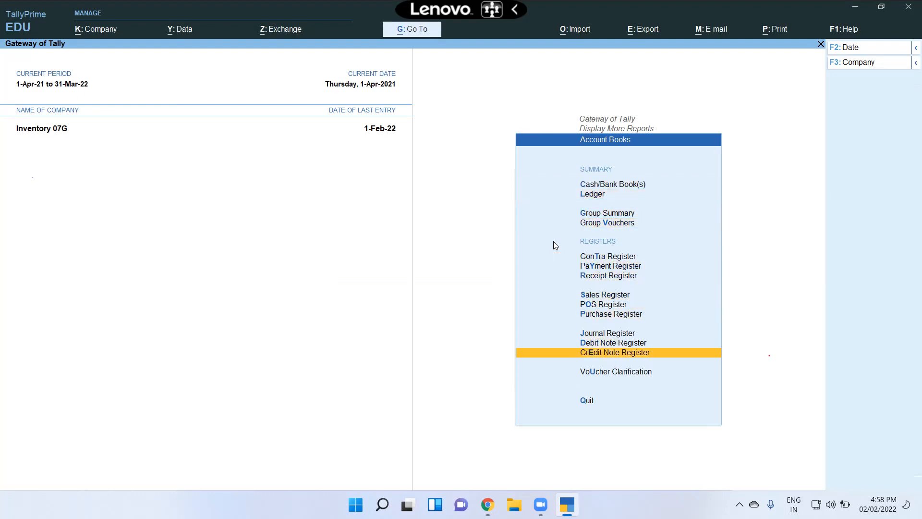
- Open Group Vouchers under Account Books, view its list of groups, and return without choosing a group
{"action": "key", "text": "Up"}
{"action": "key", "text": "Up"}
{"action": "key", "text": "Up"}
{"action": "key", "text": "Up"}
{"action": "key", "text": "Up"}
{"action": "key", "text": "Up"}
{"action": "key", "text": "Up"}
{"action": "key", "text": "Up"}
{"action": "key", "text": "Up"}
{"action": "key", "text": "Up"}
{"action": "key", "text": "Down"}
{"action": "key", "text": "Return"}
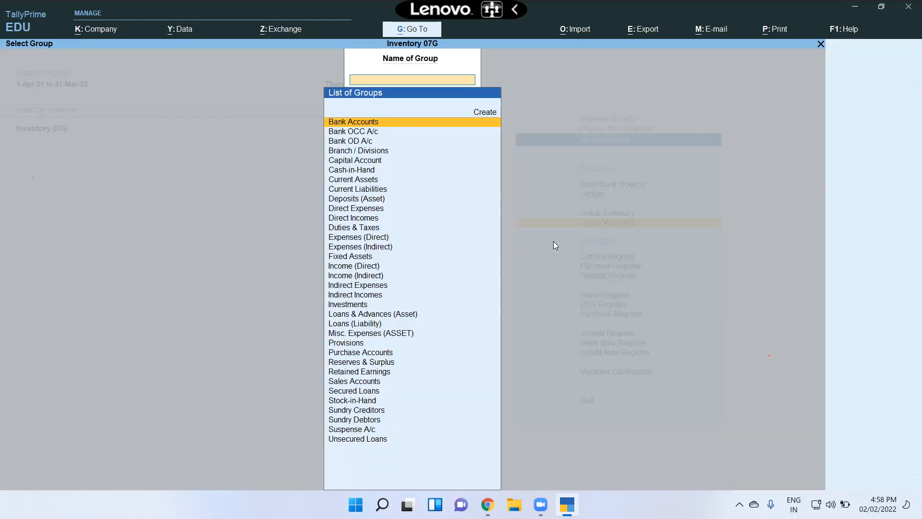
{"action": "key", "text": "Escape"}
- Check the monthly figures in the Sales Register and return to Account Books
{"action": "key", "text": "Down"}
{"action": "key", "text": "Down"}
{"action": "key", "text": "Down"}
{"action": "key", "text": "Down"}
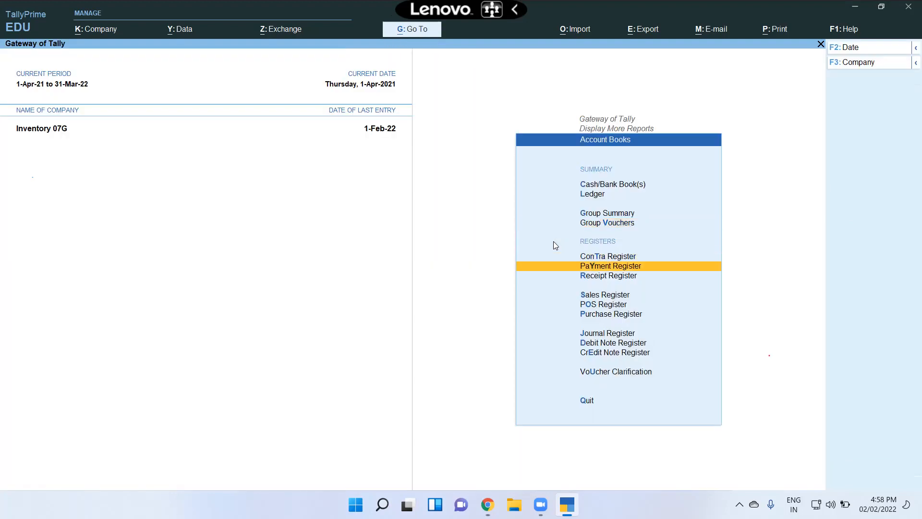
{"action": "key", "text": "Down"}
{"action": "key", "text": "Down"}
{"action": "key", "text": "Up"}
{"action": "key", "text": "Return"}
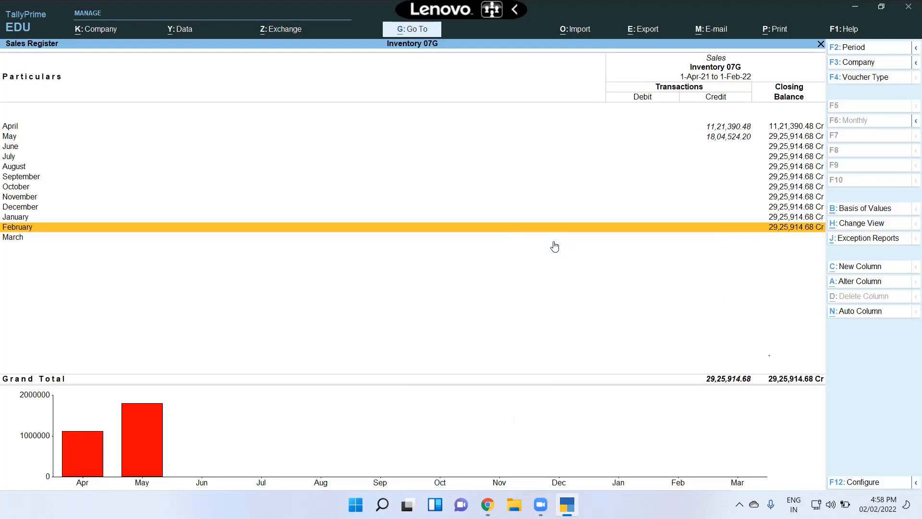
{"action": "key", "text": "Escape"}
- Check the Voucher Clarification report for the optional voucher and return to the list of report groups
{"action": "key", "text": "Down"}
{"action": "key", "text": "Down"}
{"action": "key", "text": "Down"}
{"action": "key", "text": "Down"}
{"action": "key", "text": "Down"}
{"action": "key", "text": "Down"}
{"action": "key", "text": "Return"}
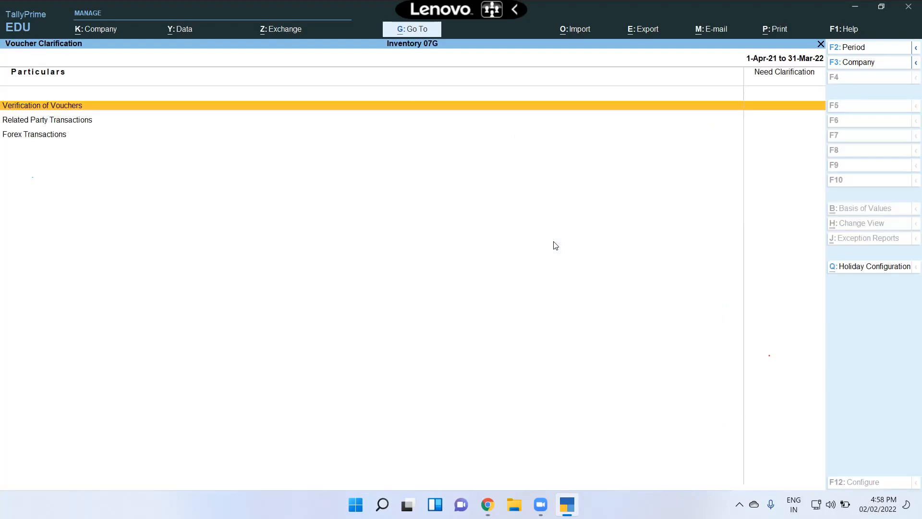
{"action": "key", "text": "Down"}
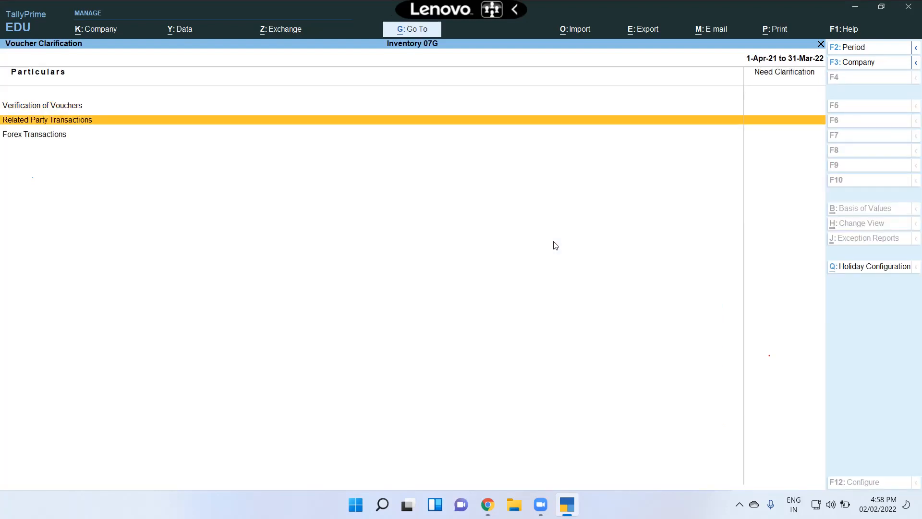
{"action": "key", "text": "Down"}
{"action": "key", "text": "Escape"}
{"action": "key", "text": "Up"}
{"action": "key", "text": "Up"}
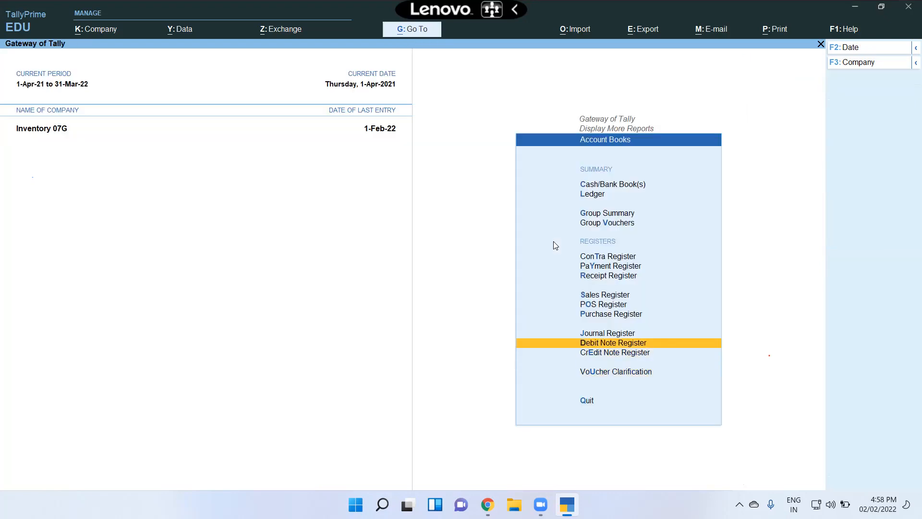
{"action": "key", "text": "Escape"}
- Look through the reports under Statements of Accounts and return to the list of report groups
{"action": "key", "text": "Down"}
{"action": "key", "text": "Down"}
{"action": "key", "text": "s"}
{"action": "key", "text": "Down"}
{"action": "key", "text": "Down"}
{"action": "key", "text": "Down"}
{"action": "key", "text": "Up"}
{"action": "key", "text": "Up"}
{"action": "key", "text": "Up"}
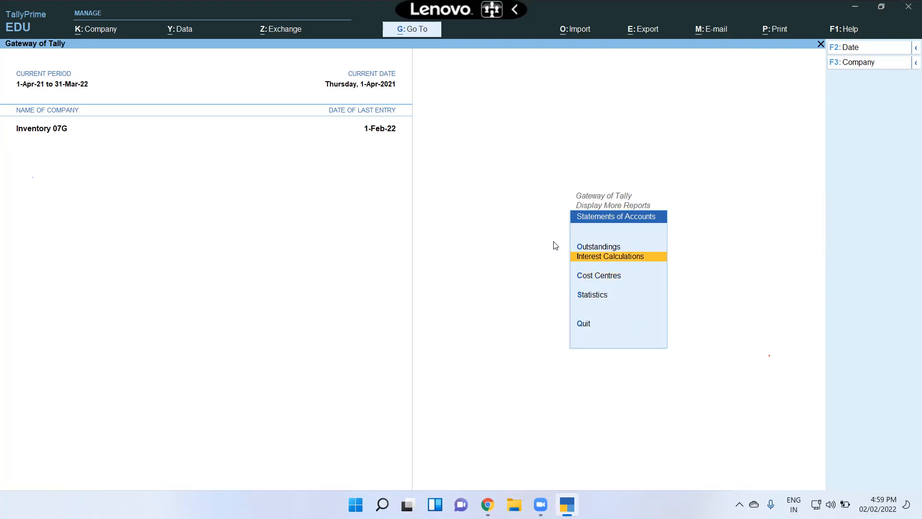
{"action": "key", "text": "Escape"}
- Look through the stock and stock outstanding reports under Statements of Inventory and return to the report groups
{"action": "key", "text": "Down"}
{"action": "key", "text": "Return"}
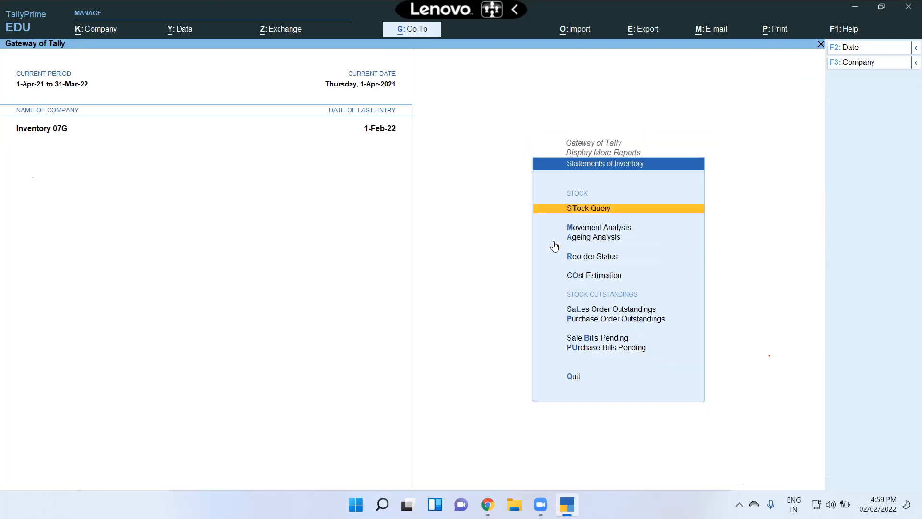
{"action": "key", "text": "Down"}
{"action": "key", "text": "Down"}
{"action": "key", "text": "Down"}
{"action": "key", "text": "Down"}
{"action": "key", "text": "Down"}
{"action": "key", "text": "Down"}
{"action": "key", "text": "Down"}
{"action": "key", "text": "Down"}
{"action": "key", "text": "Up"}
{"action": "key", "text": "Up"}
{"action": "key", "text": "Up"}
{"action": "key", "text": "Escape"}
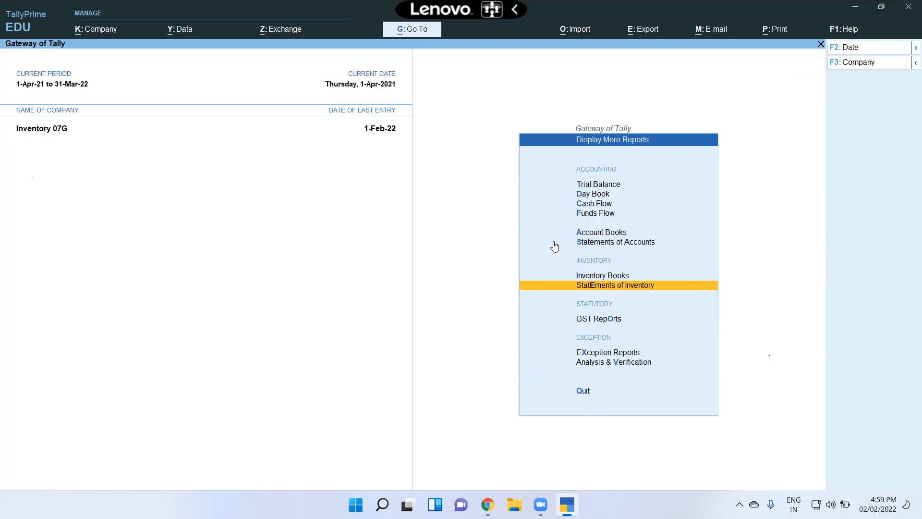
- View the Optional Vouchers register under Exception Reports and return to the Gateway of Tally
{"action": "key", "text": "Down"}
{"action": "key", "text": "Down"}
{"action": "key", "text": "Return"}
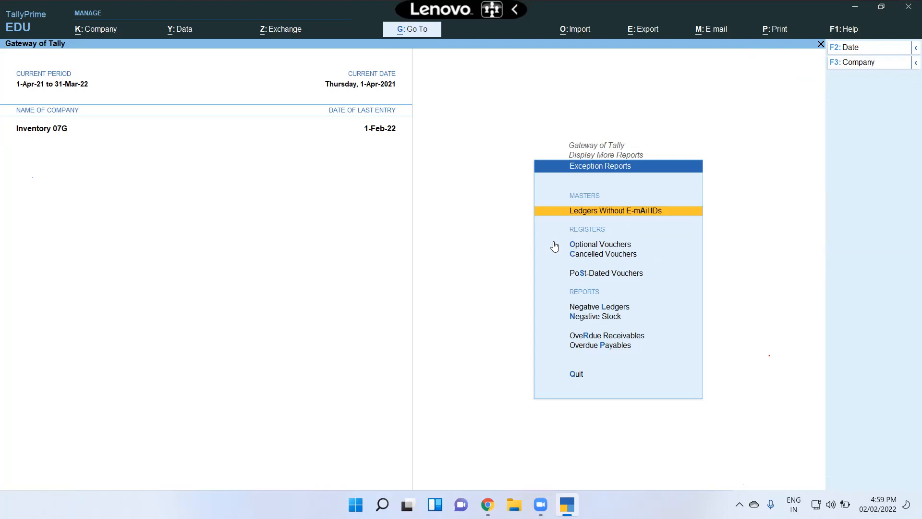
{"action": "key", "text": "Down"}
{"action": "key", "text": "Down"}
{"action": "key", "text": "Up"}
{"action": "key", "text": "Return"}
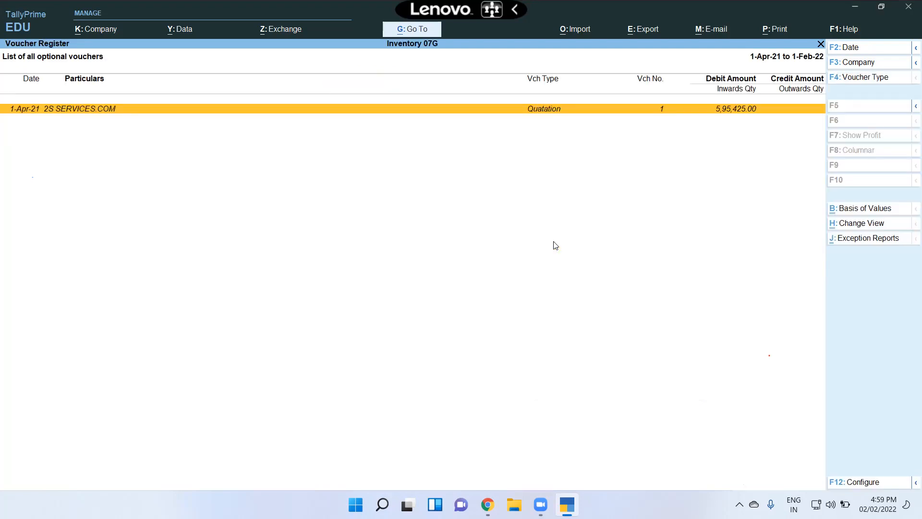
{"action": "key", "text": "Escape"}
{"action": "key", "text": "Escape"}
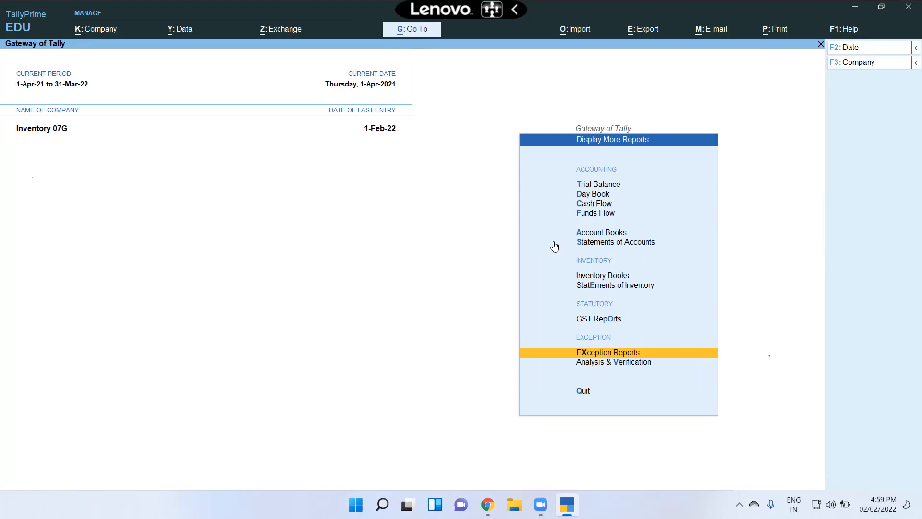
{"action": "key", "text": "Escape"}
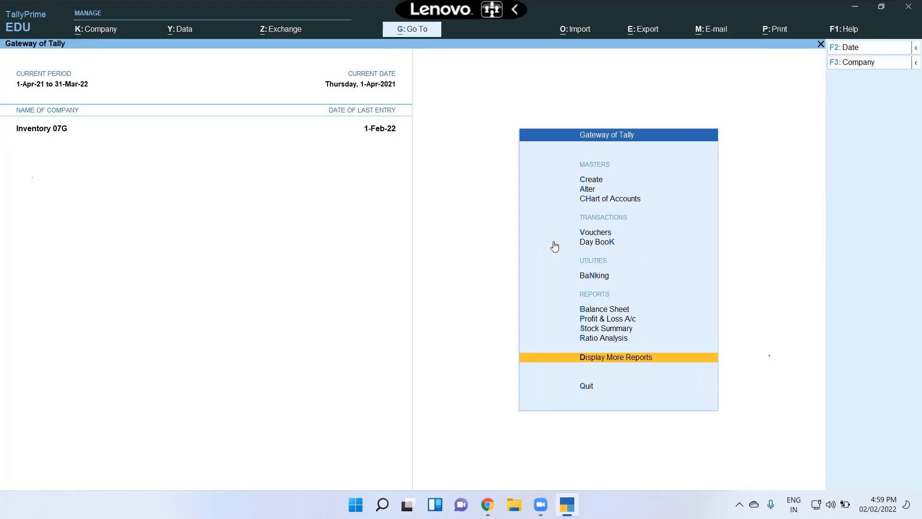
- Reopen the Optional Vouchers register from the Gateway of Tally by way of Display More Reports and Exception Reports
{"action": "key", "text": "Return"}
{"action": "key", "text": "Down"}
{"action": "key", "text": "Down"}
{"action": "key", "text": "Down"}
{"action": "key", "text": "Down"}
{"action": "key", "text": "Down"}
{"action": "key", "text": "Down"}
{"action": "key", "text": "Down"}
{"action": "key", "text": "Down"}
{"action": "key", "text": "Down"}
{"action": "key", "text": "Down"}
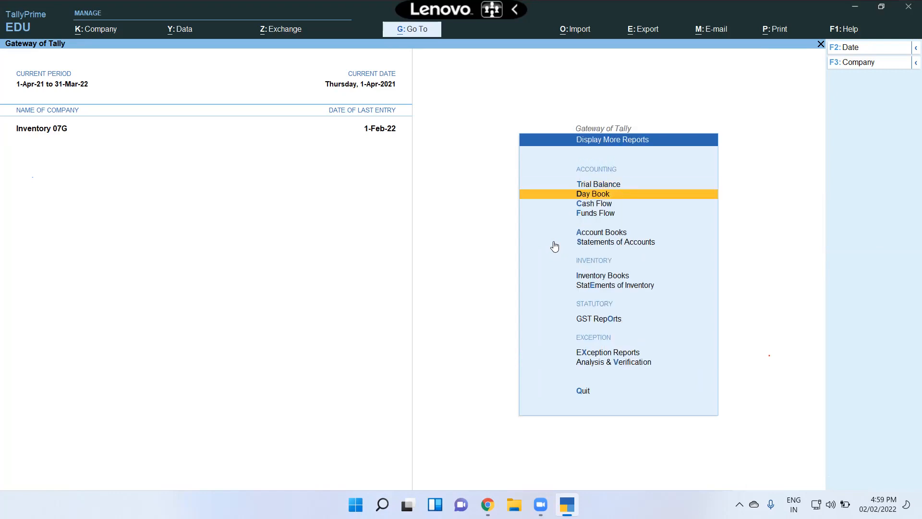
{"action": "key", "text": "Up"}
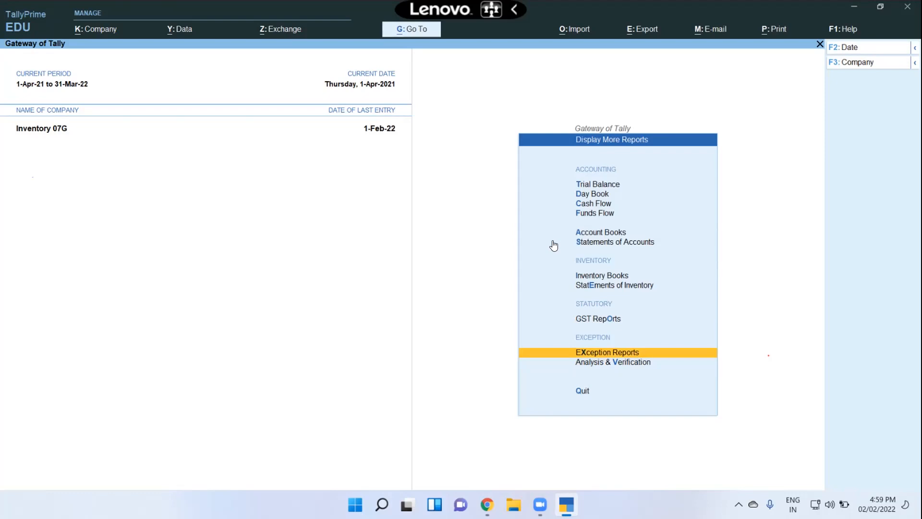
{"action": "key", "text": "Return"}
{"action": "key", "text": "Down"}
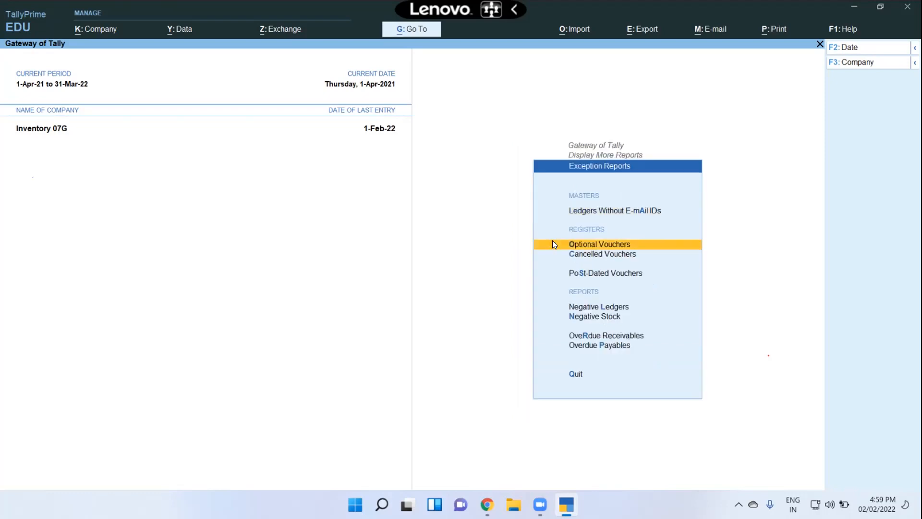
{"action": "key", "text": "Return"}
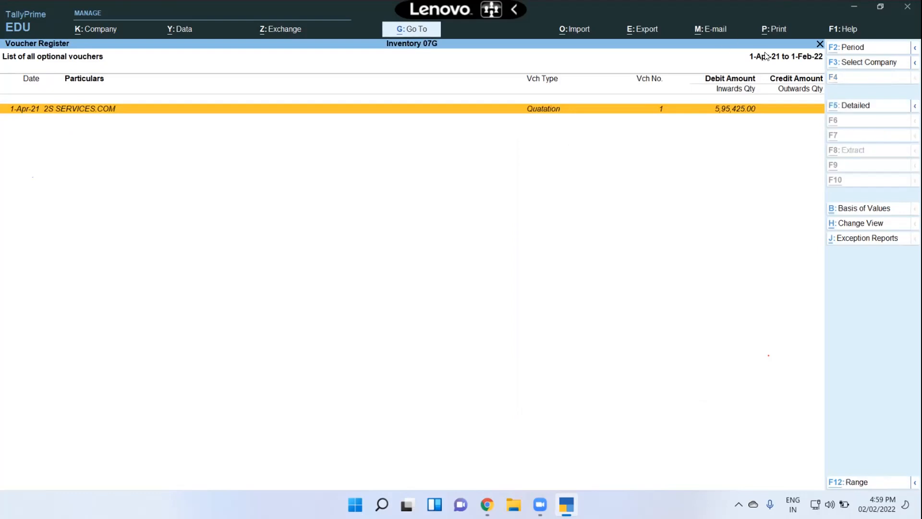
- Set the optional vouchers list's period to 1-Apr-21 to 31-Mar-22, review it and return to Exception Reports
{"action": "key", "text": "alt+F2"}
{"action": "key", "text": "Return"}
{"action": "type", "text": "31"}
{"action": "key", "text": "Return"}
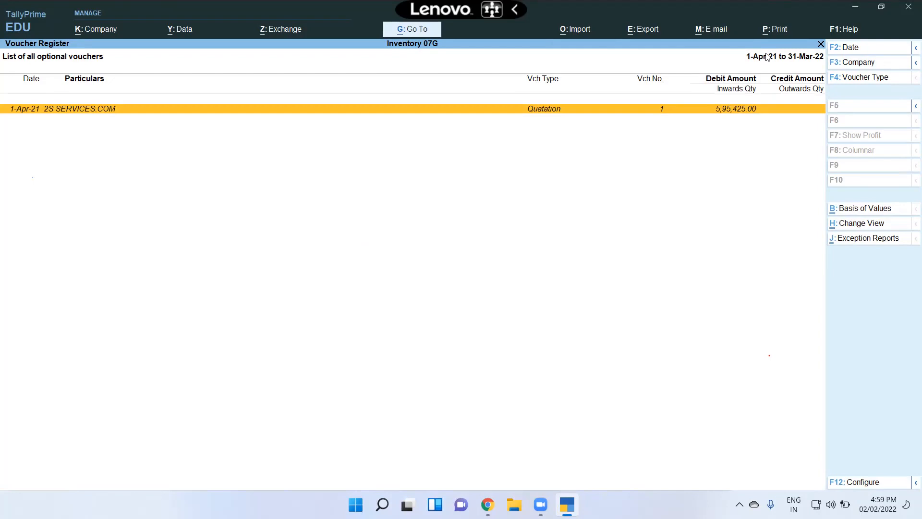
{"action": "key", "text": "Escape"}
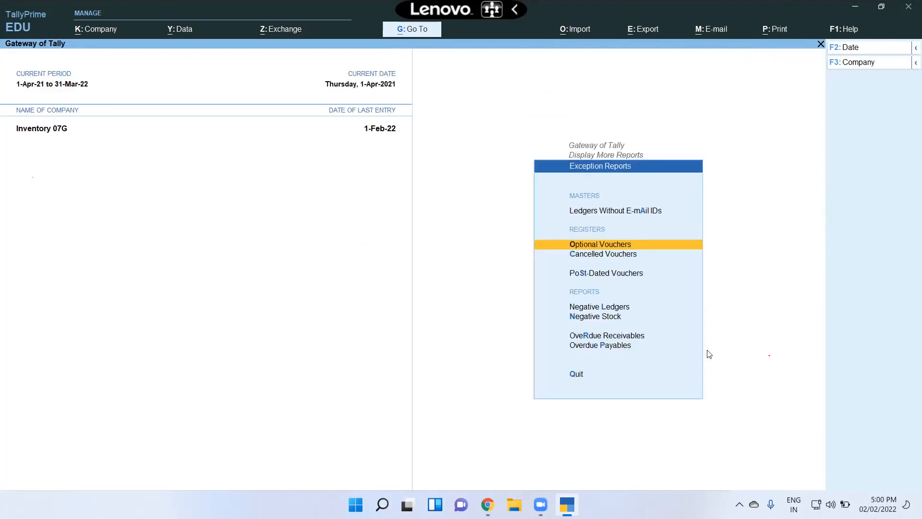